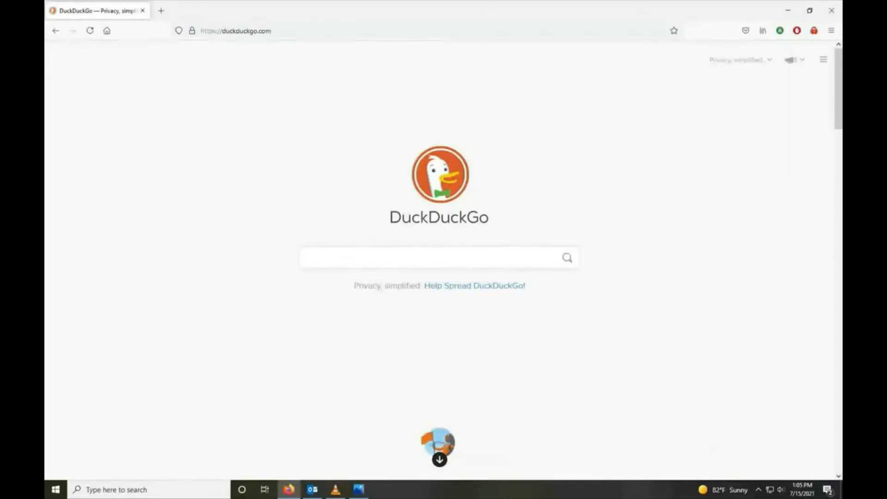
key(ctrl+l)
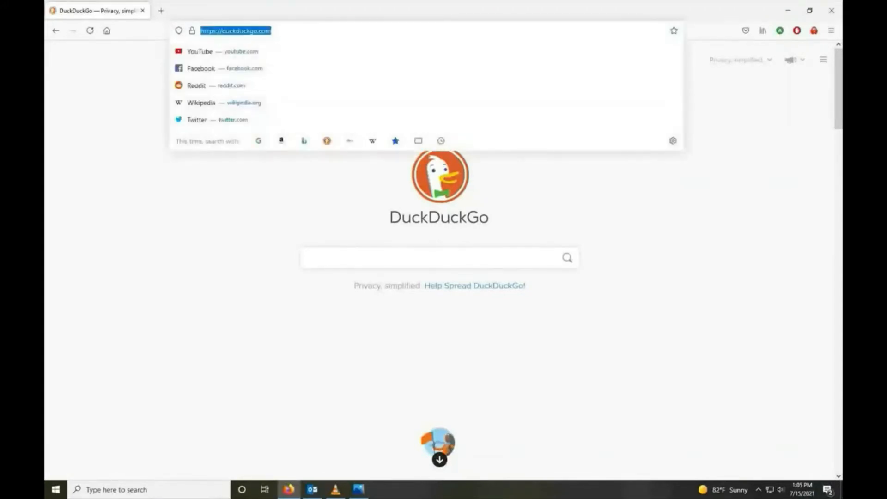
key(BackSpace)
text(ht)
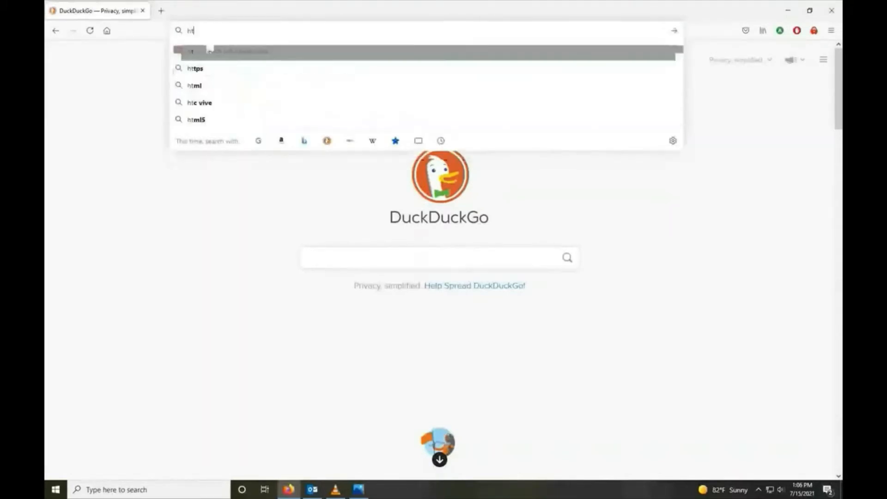
text(tps)
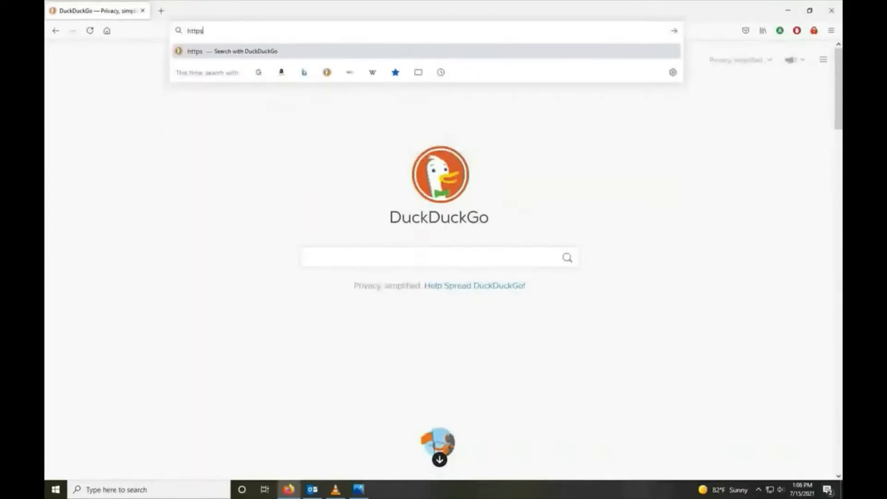
text(//uk)
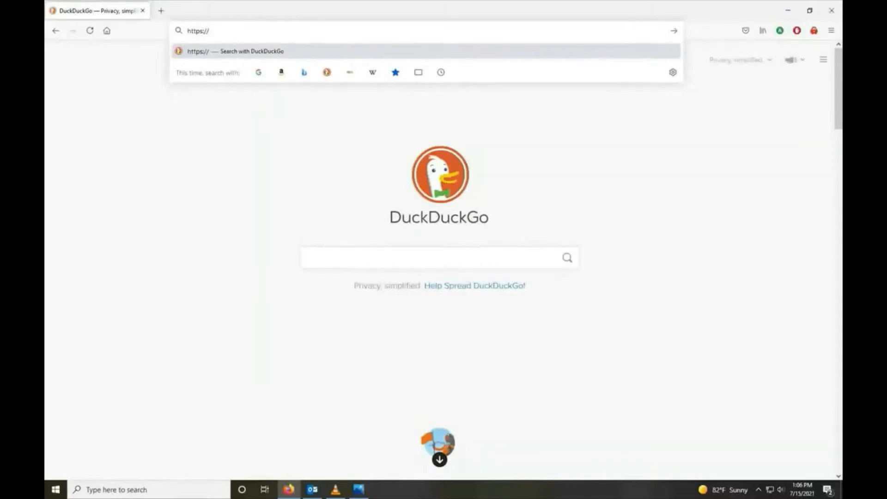
text(y.hpahost)
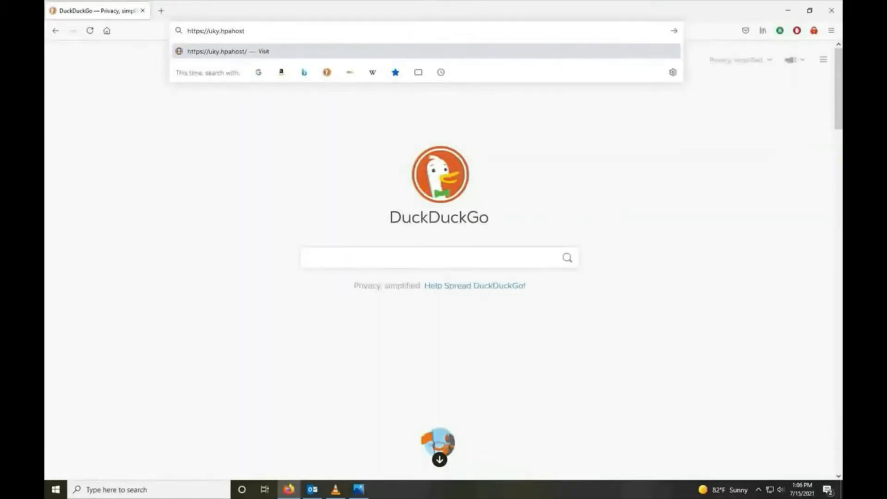
text(.com/ehsa)
key(Return)
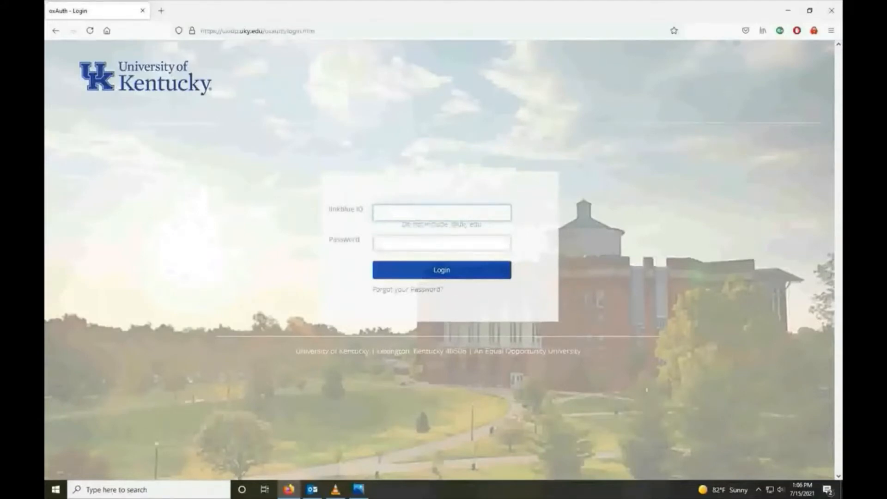
Log in with the Linkblue ID and account password to open the Add Pickup Request form
key(Tab)
text(••)
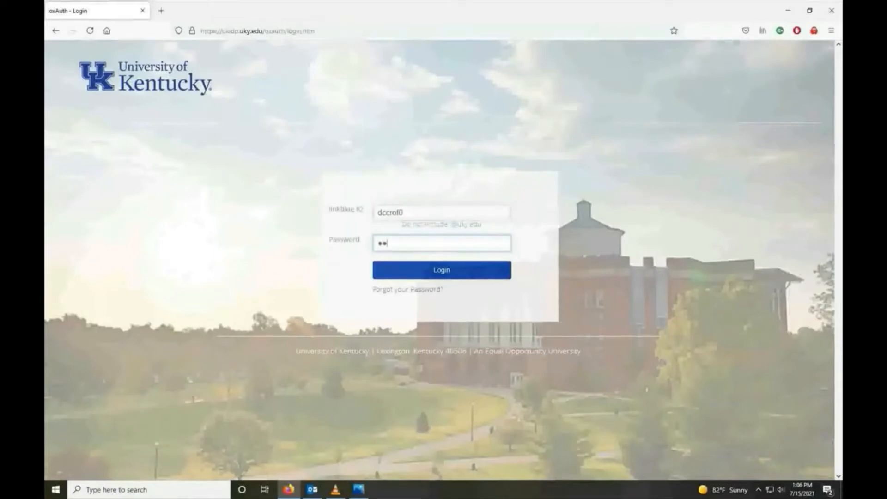
text(••••)
key(Return)
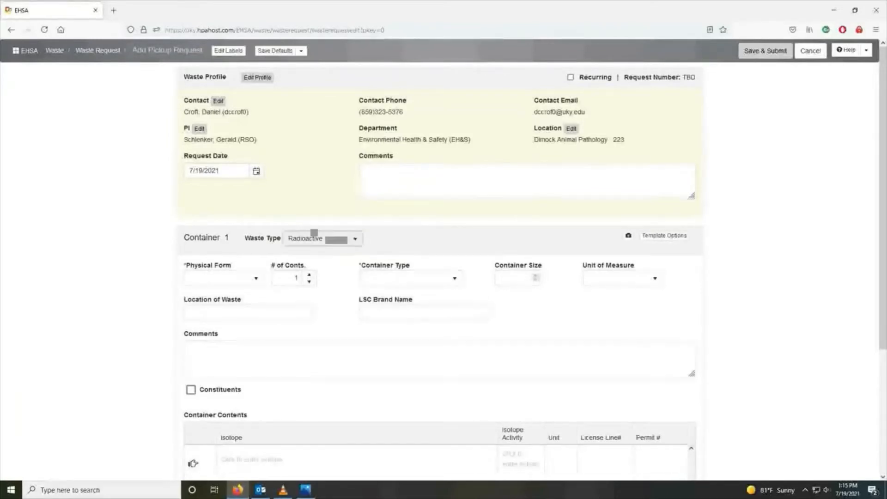
Enter 'Watch out for our guard frog.' in the request's general Comments box
click(416, 182)
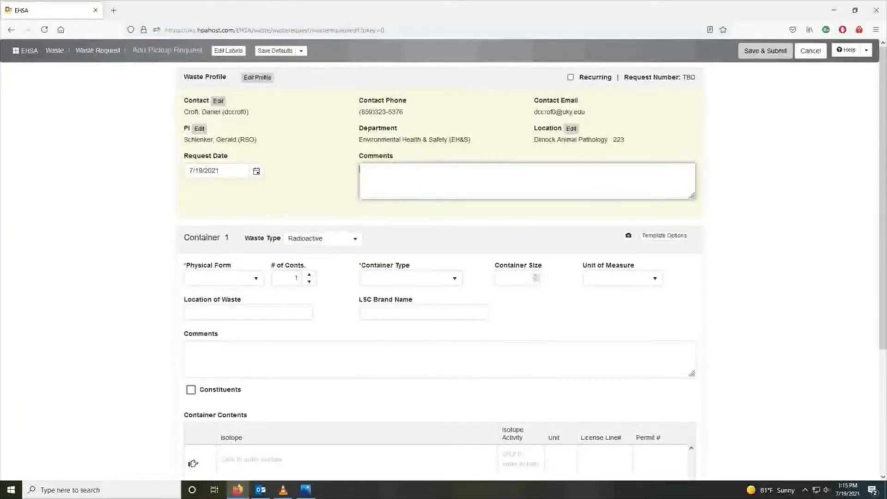
text(Watch o)
text(ut for)
text( our)
text( gual)
text(rd frog.)
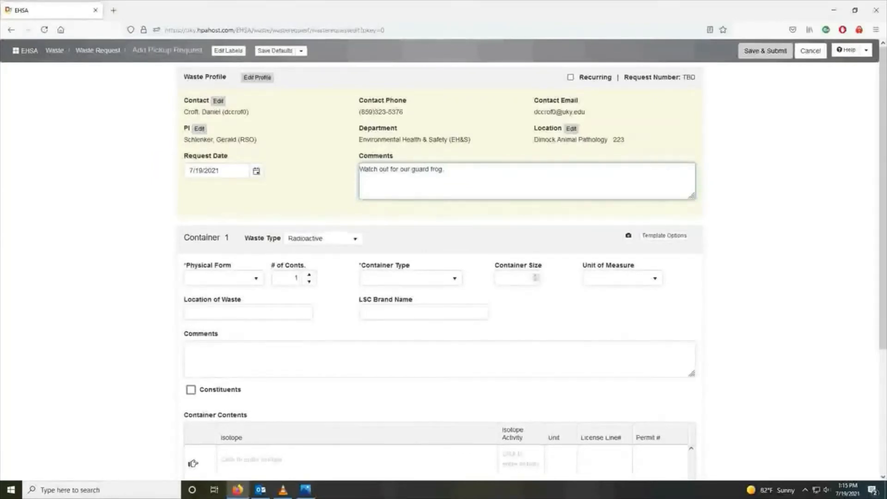
Keep the pickup location as Building DIMOCK, Lab/Room 223, and save it
click(571, 128)
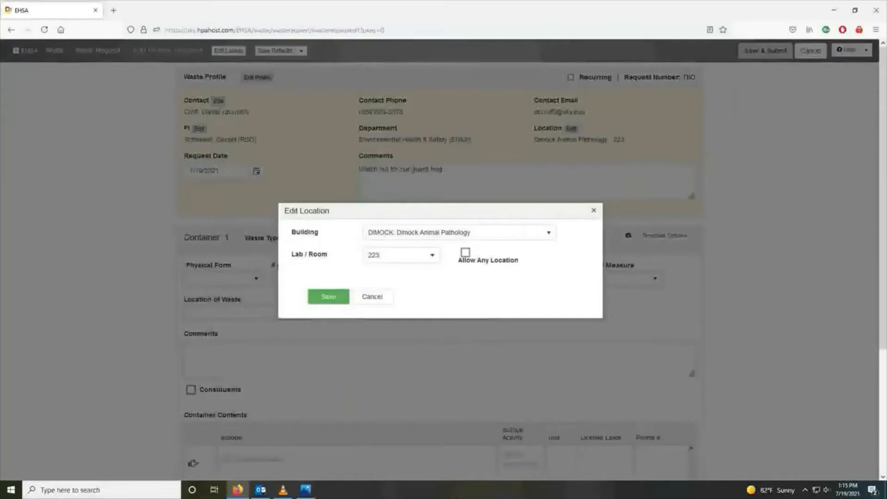
click(399, 255)
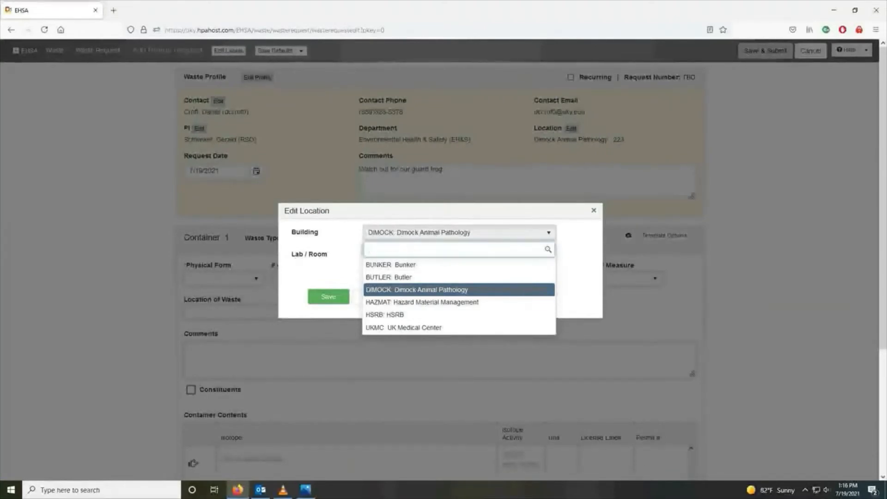
click(416, 290)
click(401, 255)
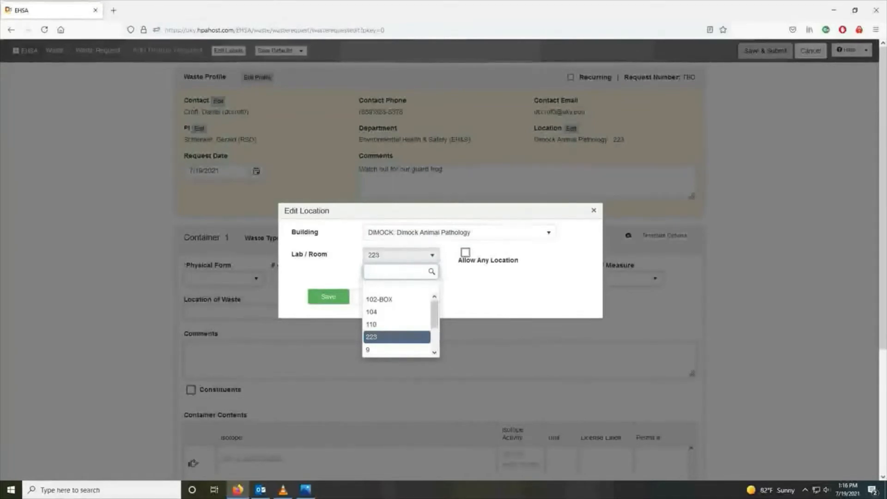
click(396, 337)
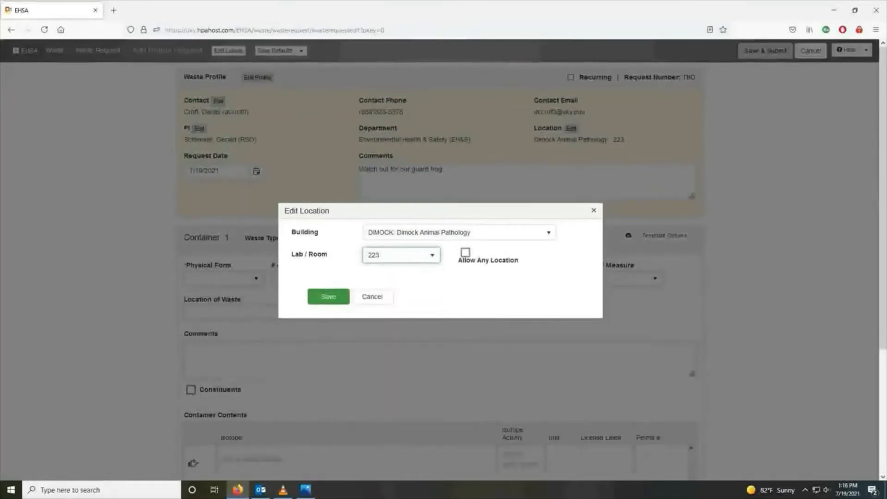
click(328, 296)
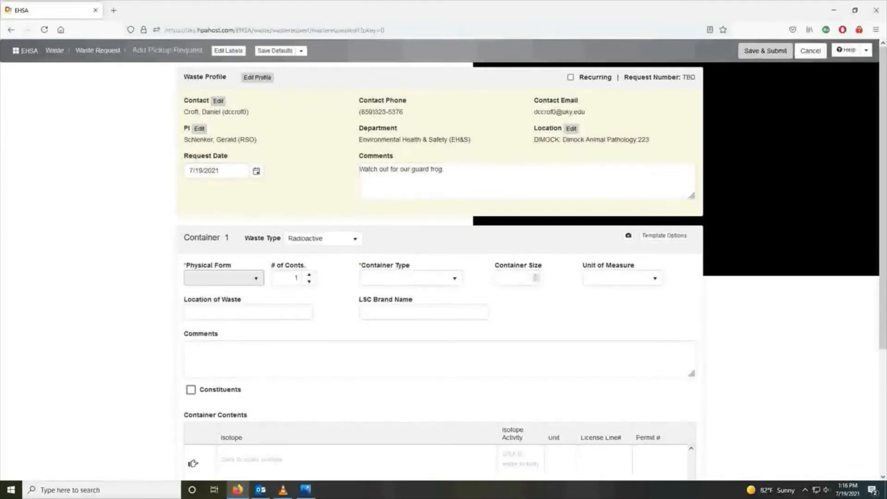
Try Solid and Sealed for Container 1's Physical Form, finally settling on Liquid
click(223, 278)
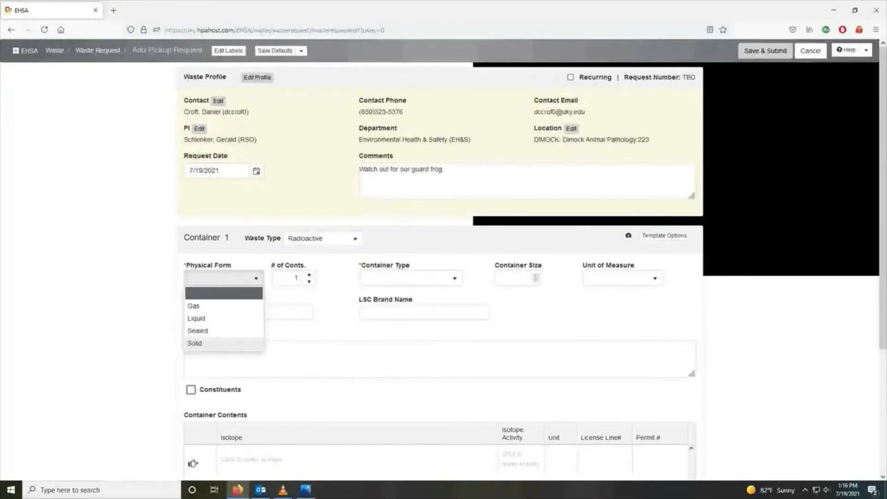
click(194, 343)
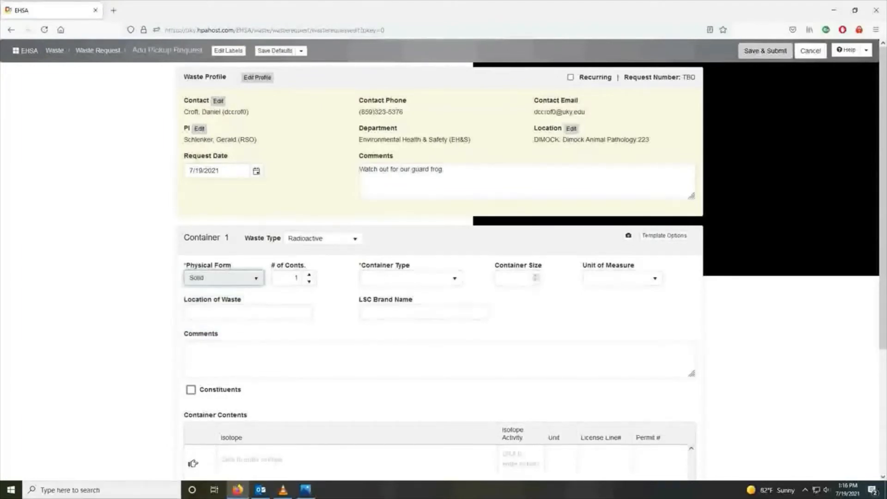
click(221, 277)
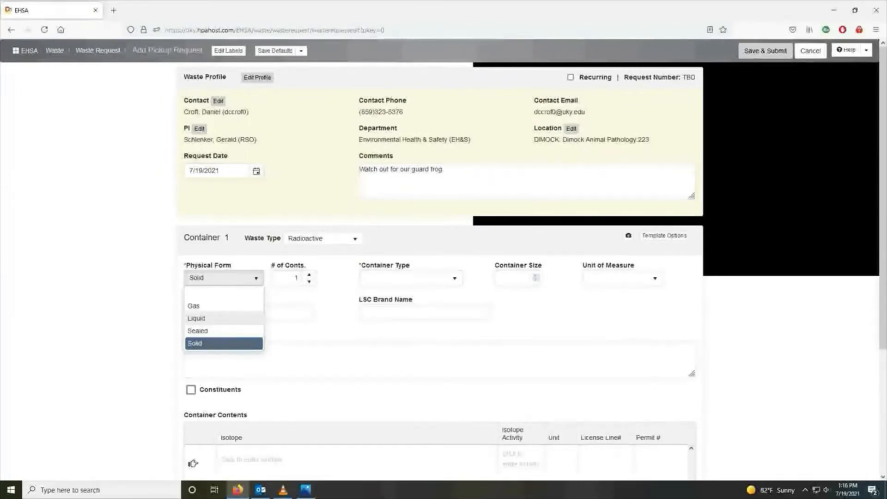
click(224, 318)
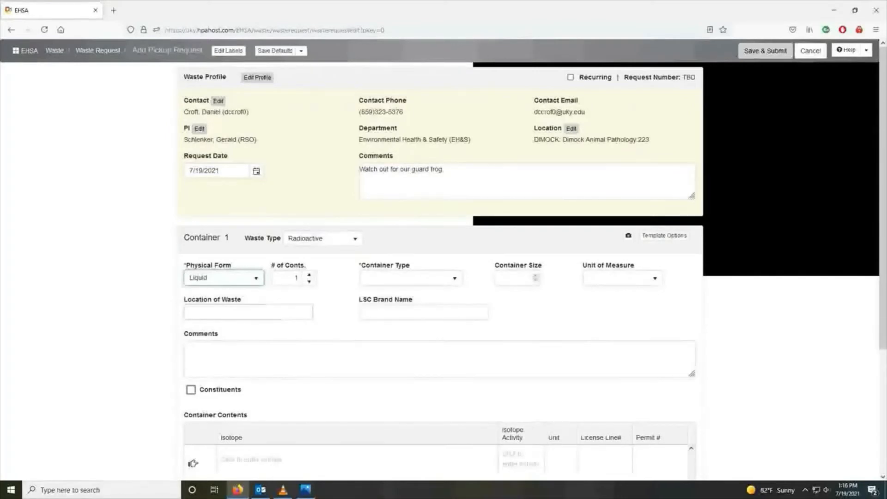
click(240, 278)
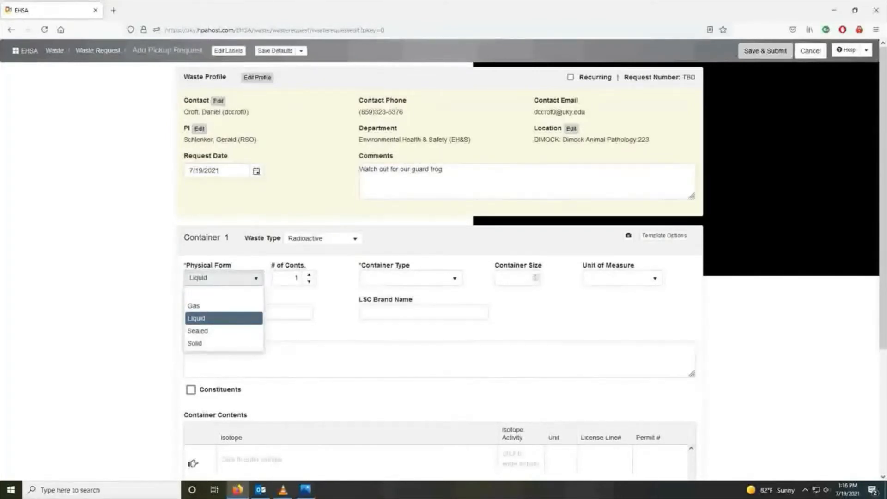
key(Down)
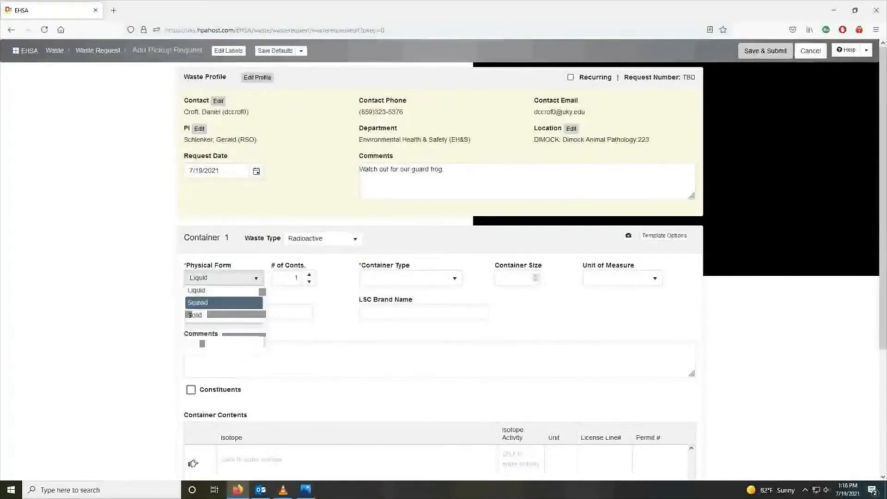
key(Return)
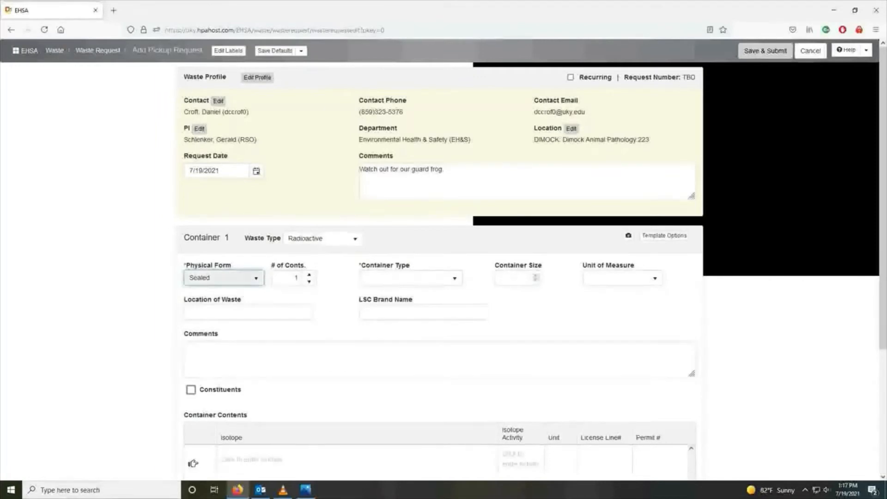
click(224, 278)
click(203, 318)
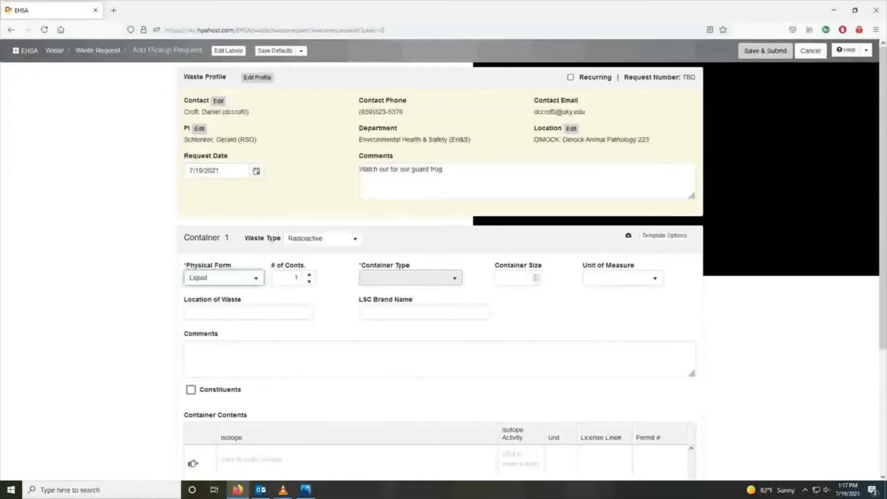
Choose 5 Gal RAD LIQUID as Container 1's Container Type
click(411, 278)
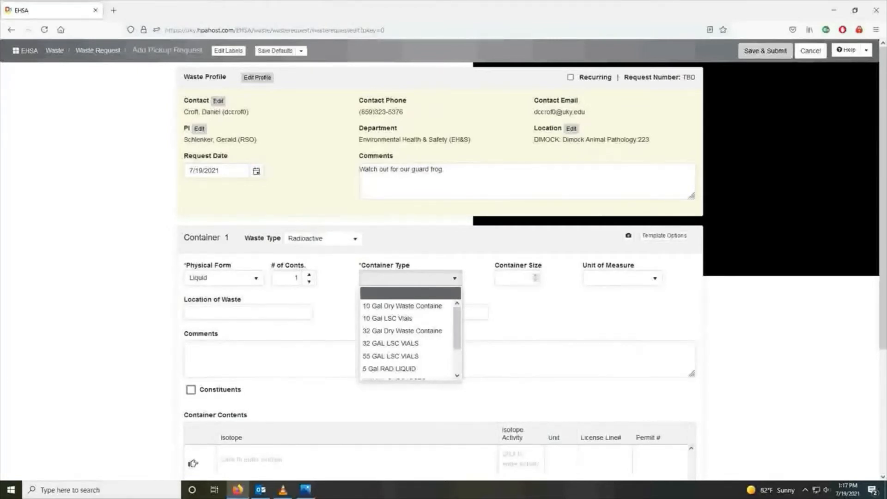
mouse_move(402, 306)
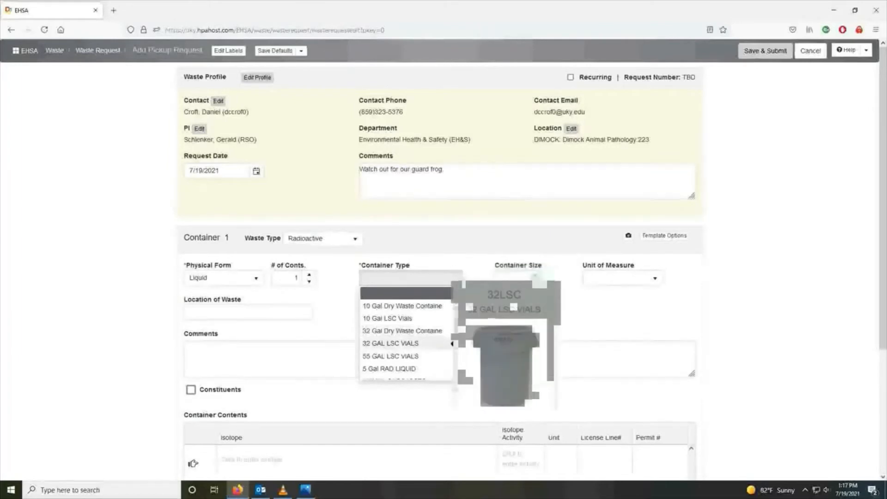
scroll(451, 344, down, 1)
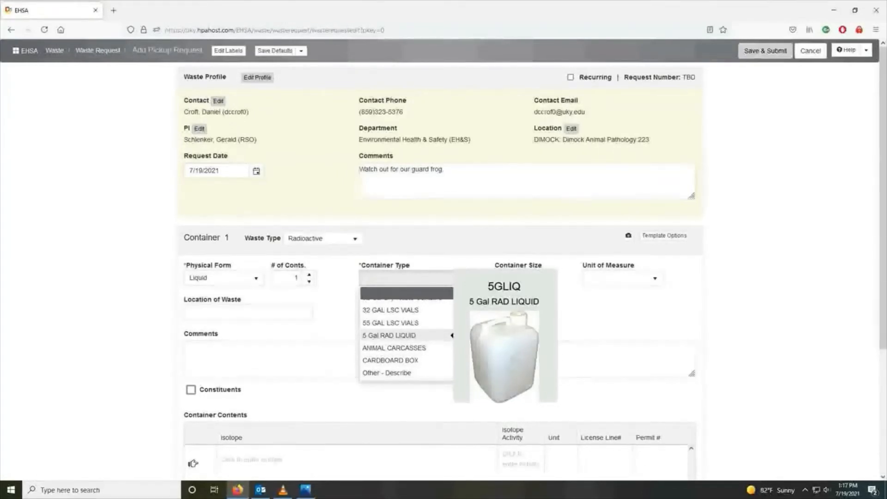
scroll(406, 333, up, 1)
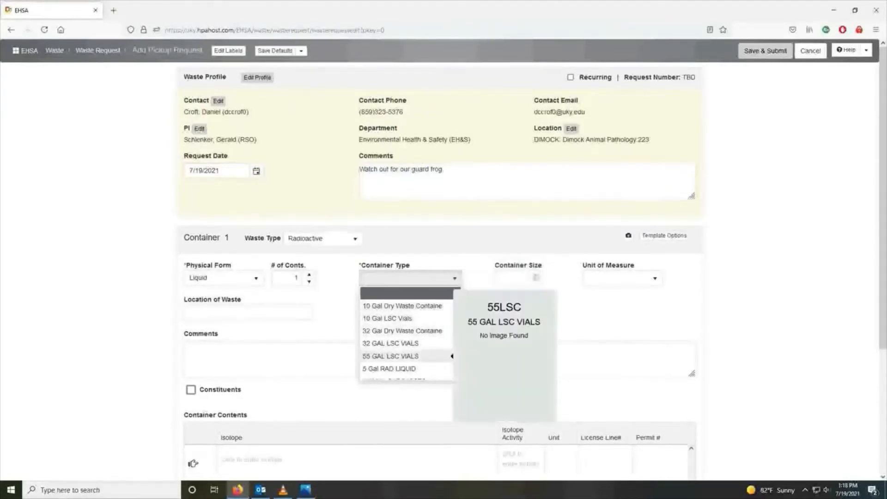
click(395, 368)
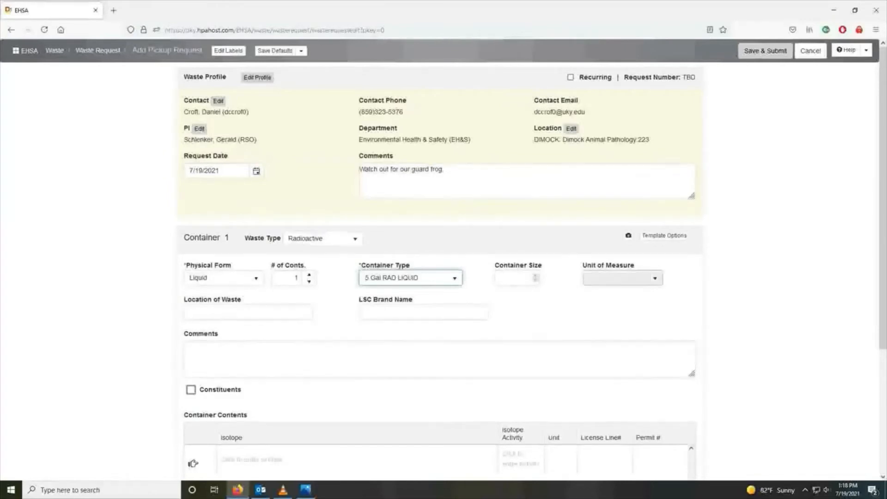
Clear 'Ultima Gold' from LSC Brand Name, leaving it blank, and tick Constituents
click(249, 312)
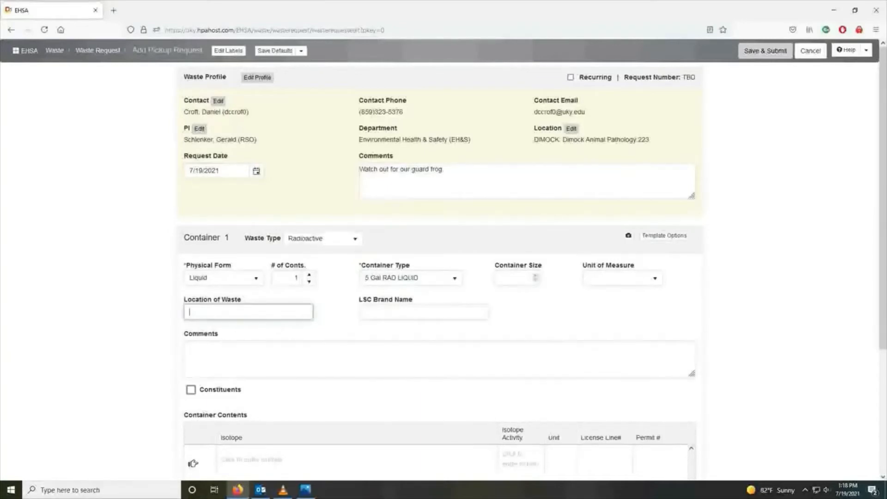
click(424, 312)
text(U)
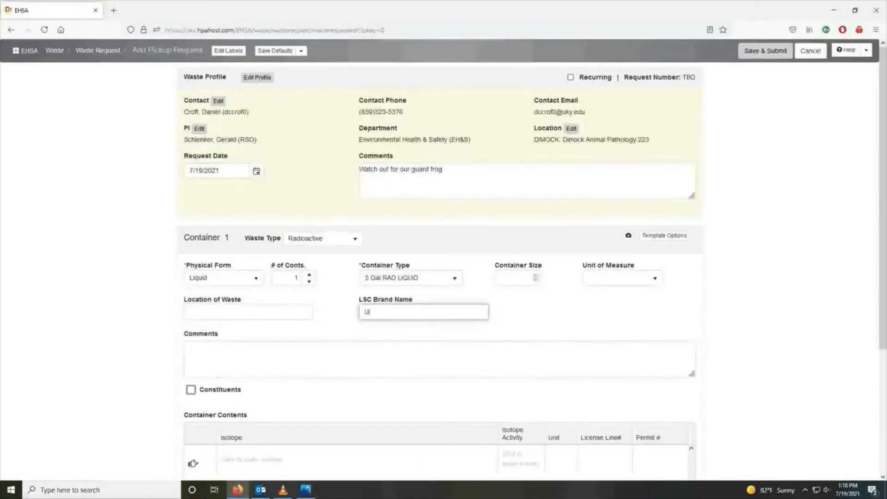
text(ltima Gold)
key(ctrl+a)
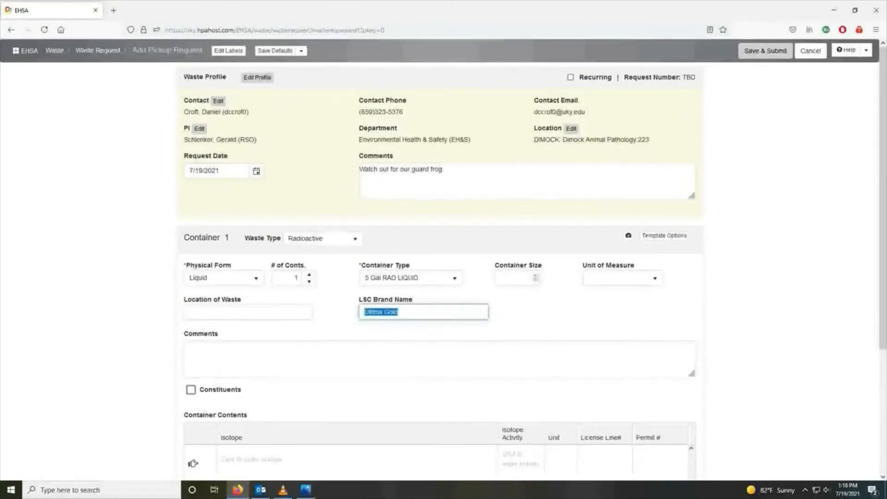
key(BackSpace)
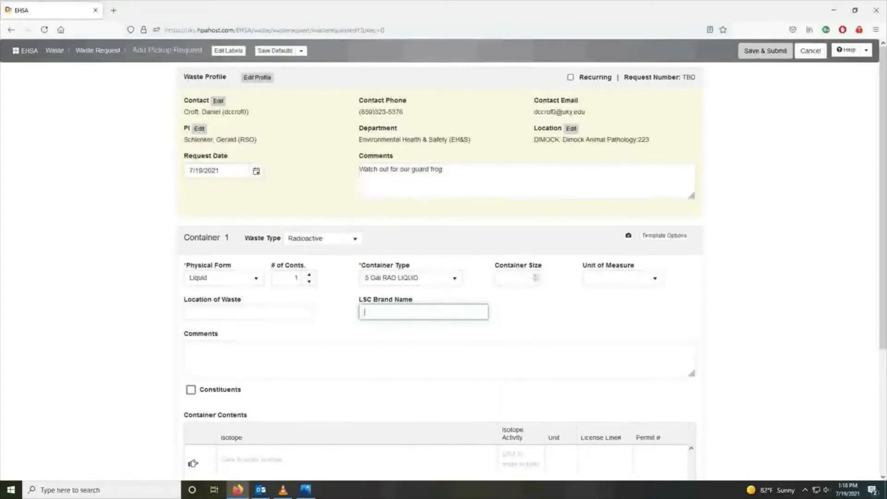
click(190, 389)
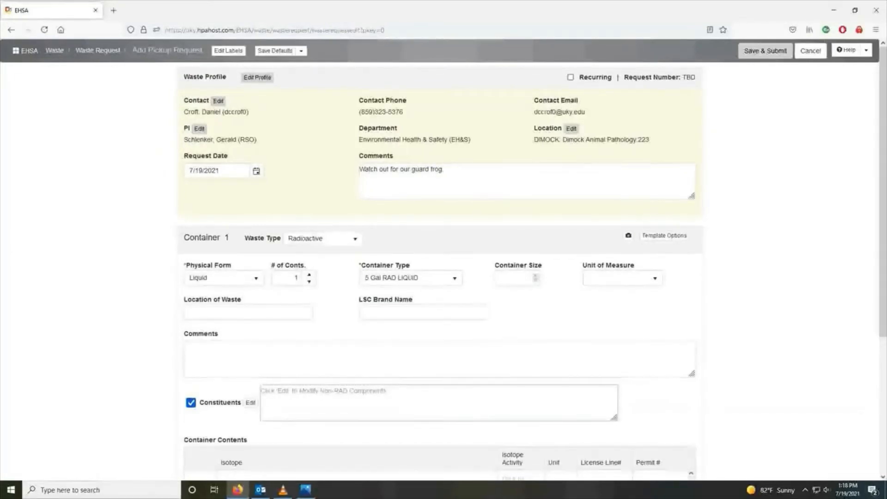
Add constituents dihydrogen monoxide at 70% and flubber at 15% in the components editor
click(251, 403)
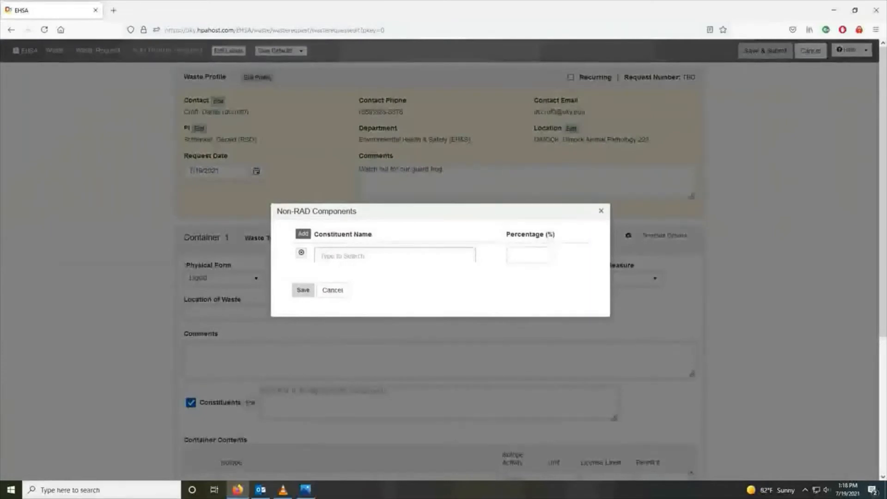
click(370, 255)
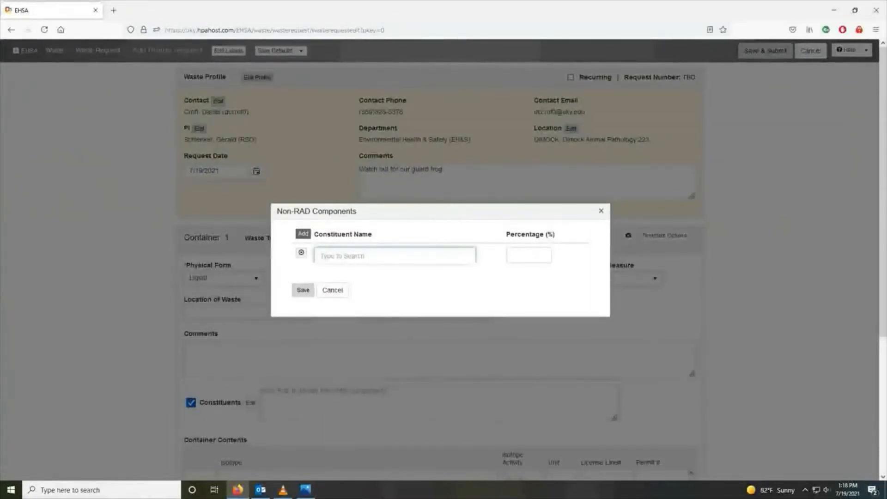
text(dihydroge)
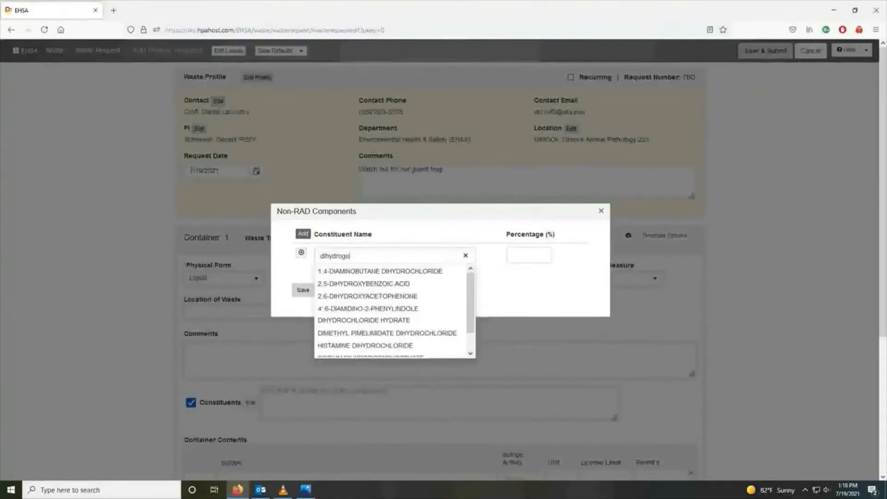
text(n monoxide)
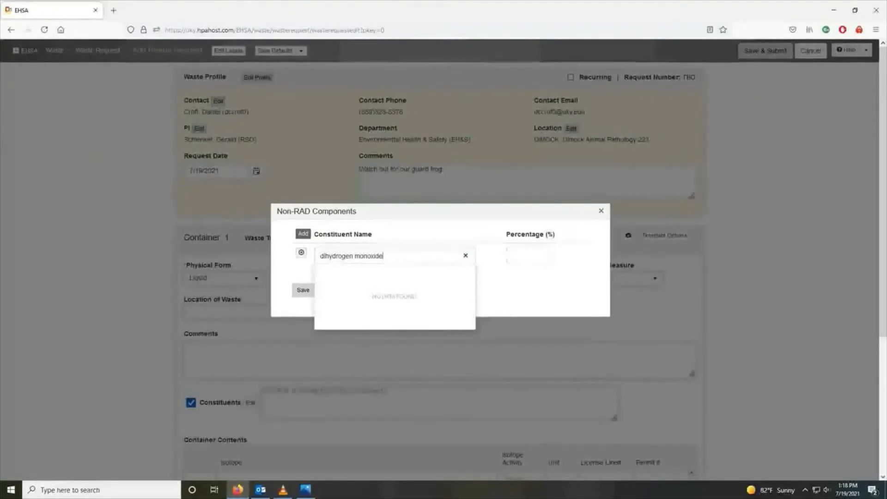
click(528, 254)
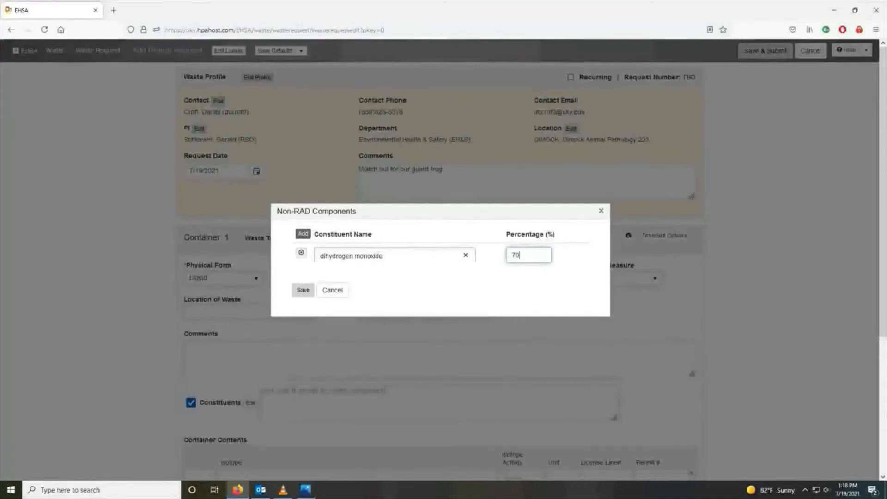
click(303, 233)
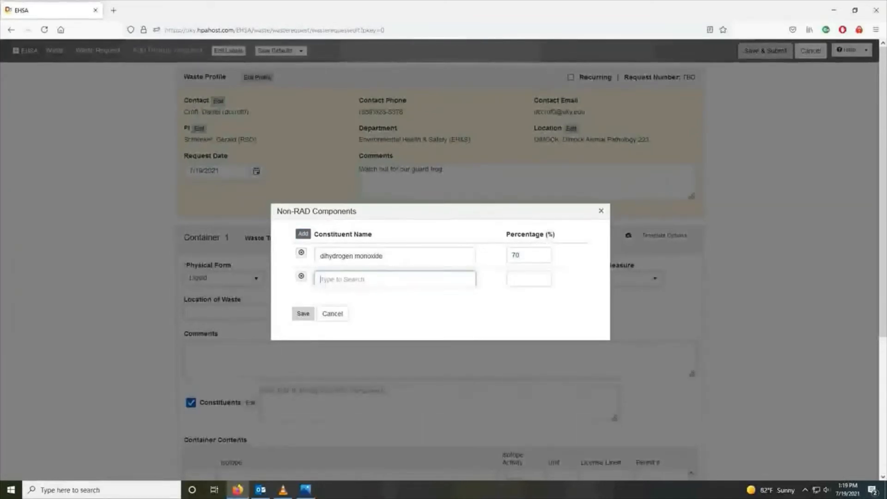
text(flubber)
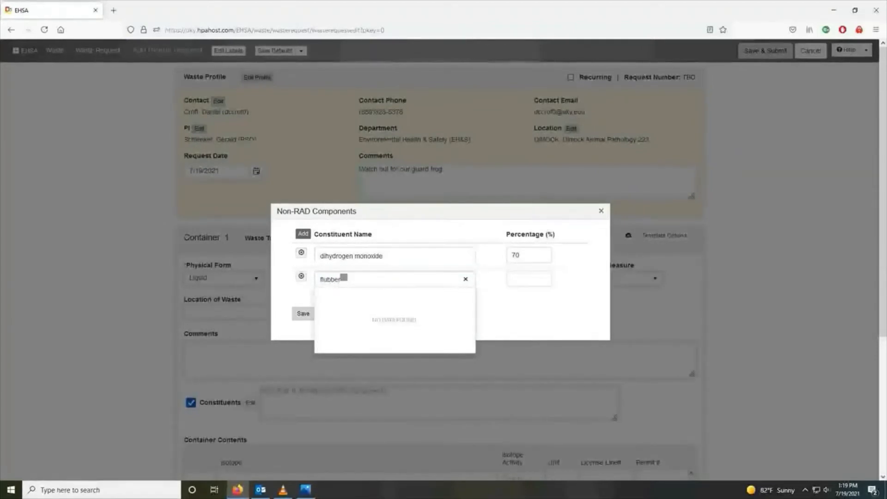
key(Tab)
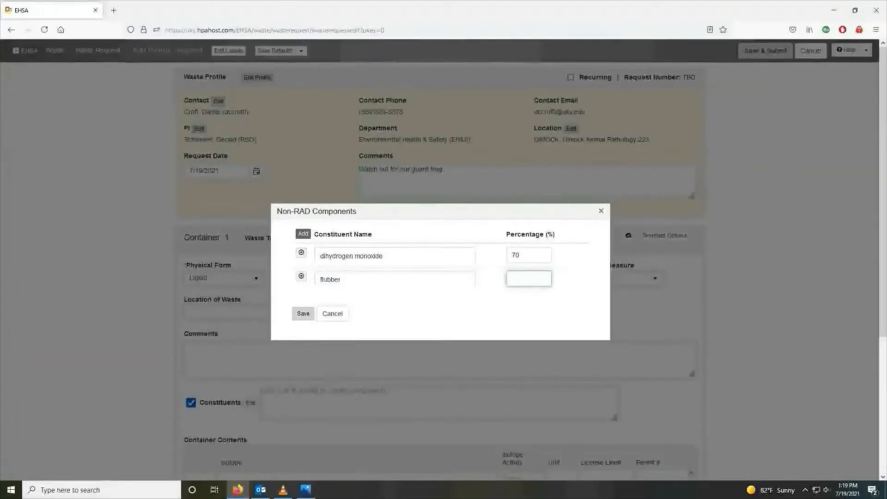
text(15)
Add unobtainium at 10% and naquadah at 5%, then save the constituents list
click(303, 234)
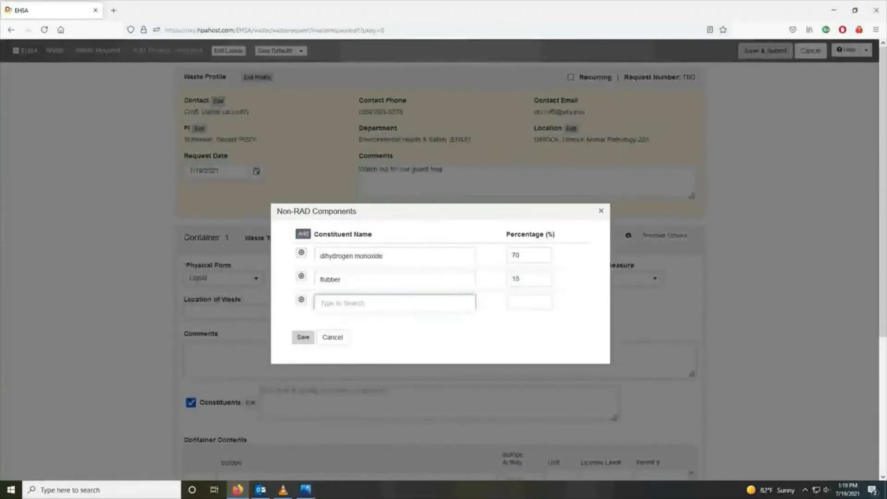
text(u)
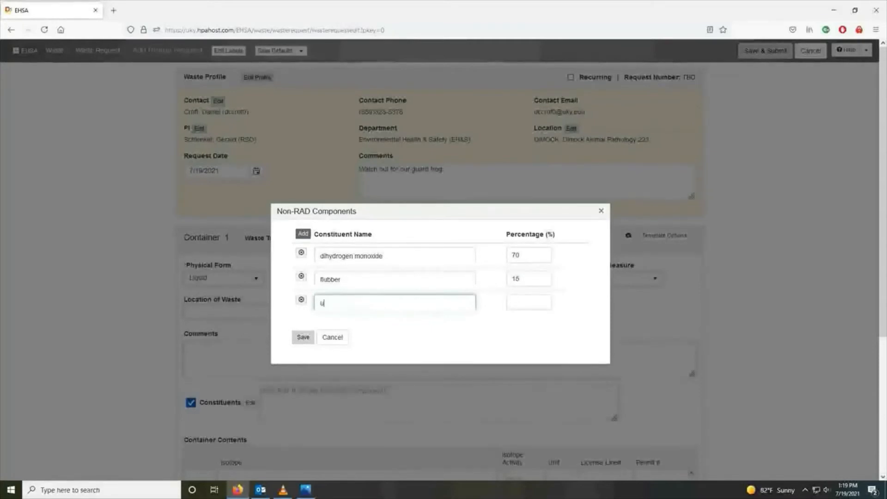
text(nobtainium)
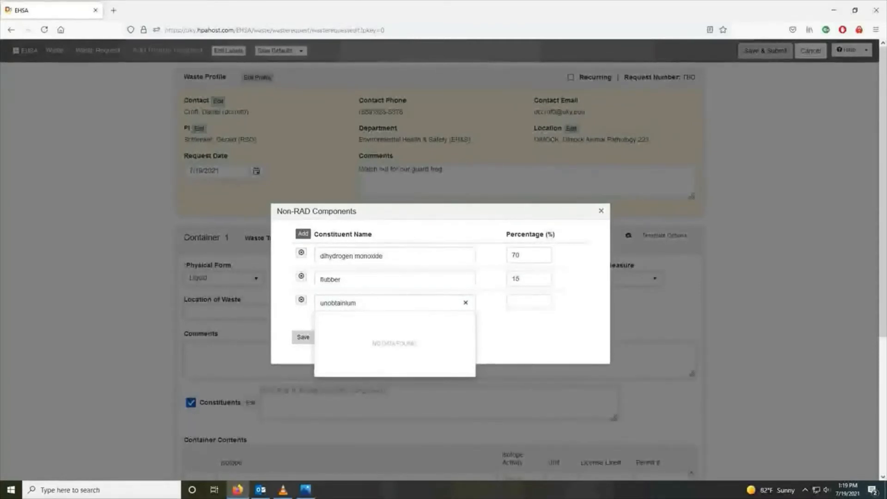
key(Tab)
text(1)
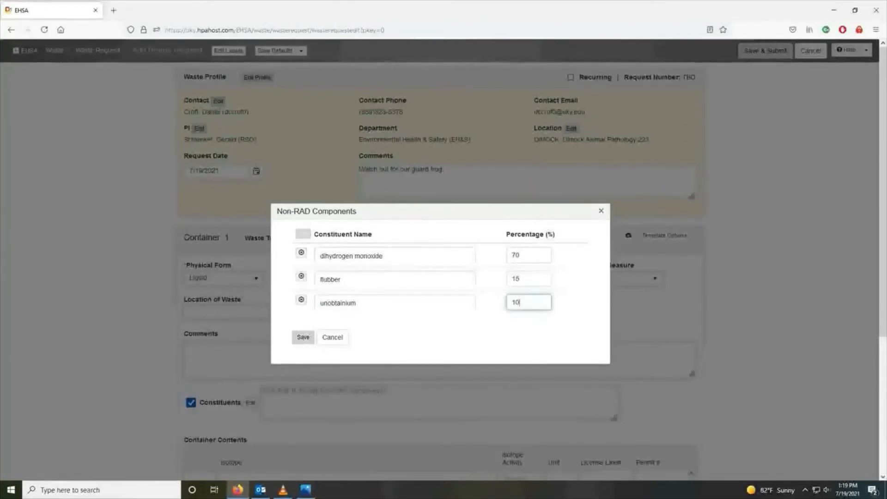
click(303, 234)
click(394, 325)
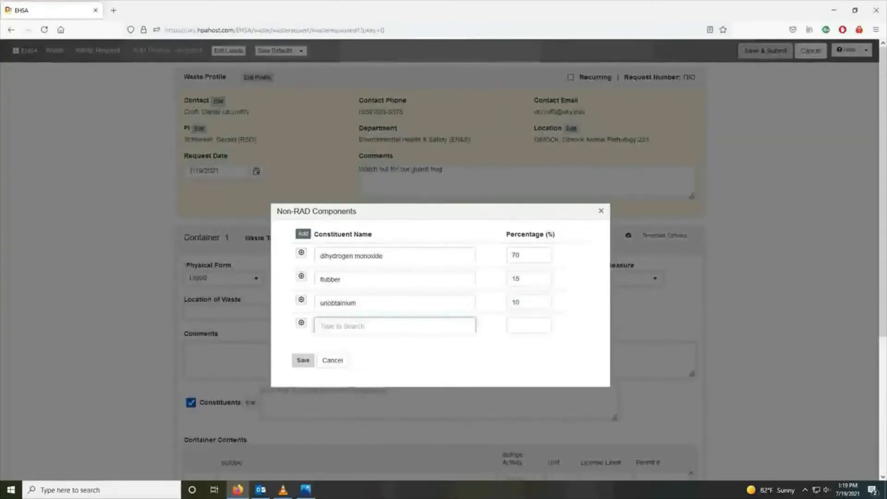
text(haquada)
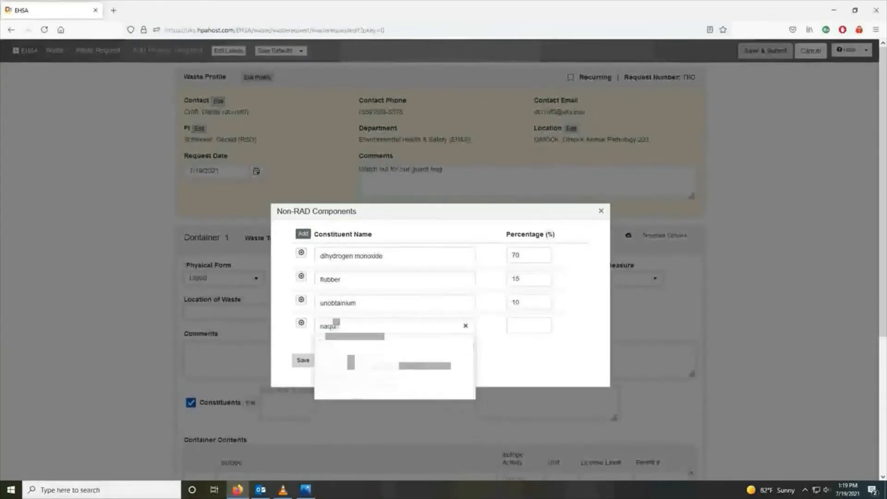
text(h)
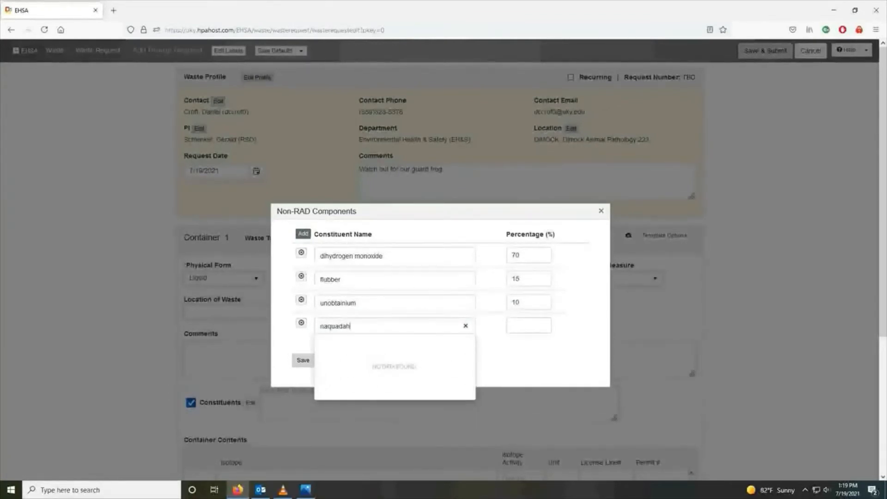
key(Tab)
text(5)
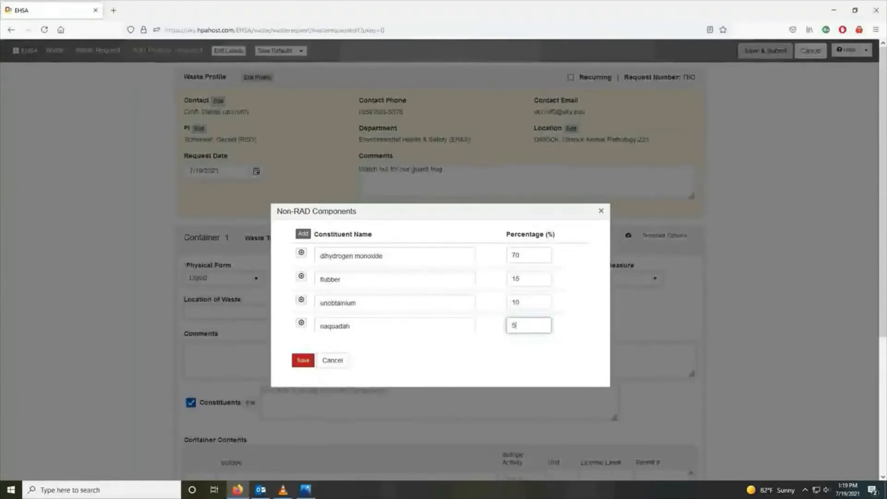
click(303, 360)
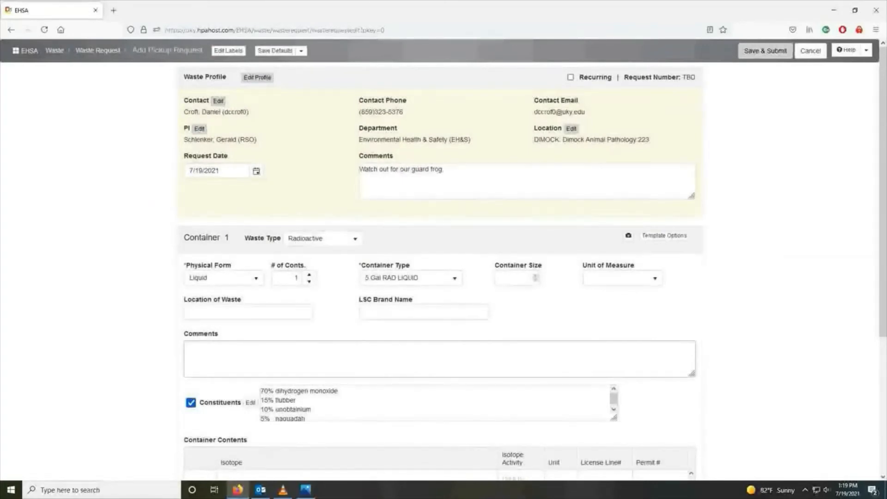
Enter 'Second star to the right and straight on till morning.' as Location of Waste
click(247, 312)
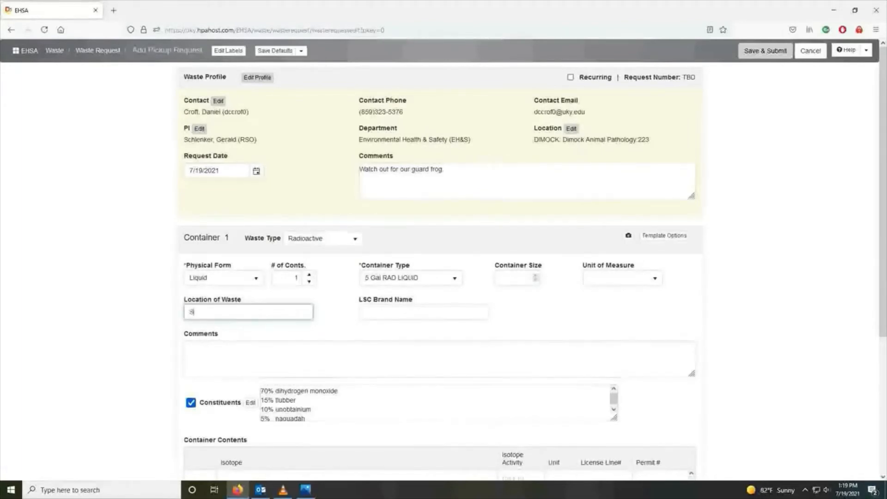
text(econd star to the)
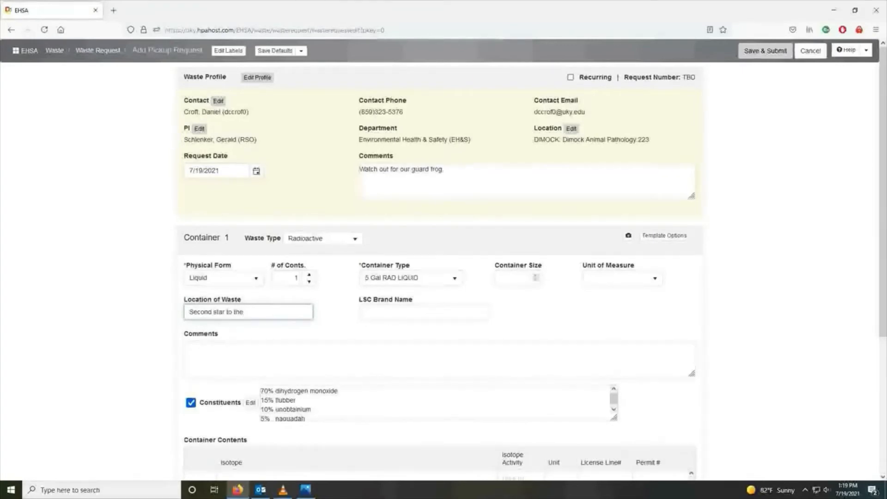
text( right and s)
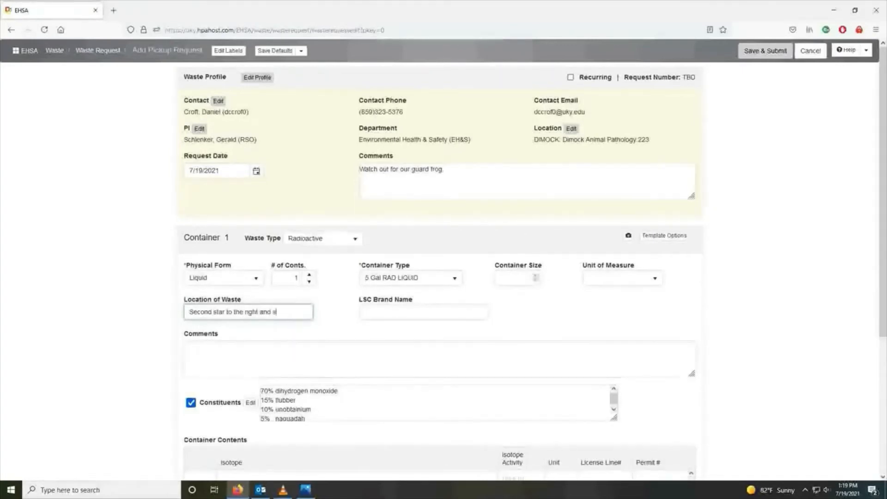
text(traig)
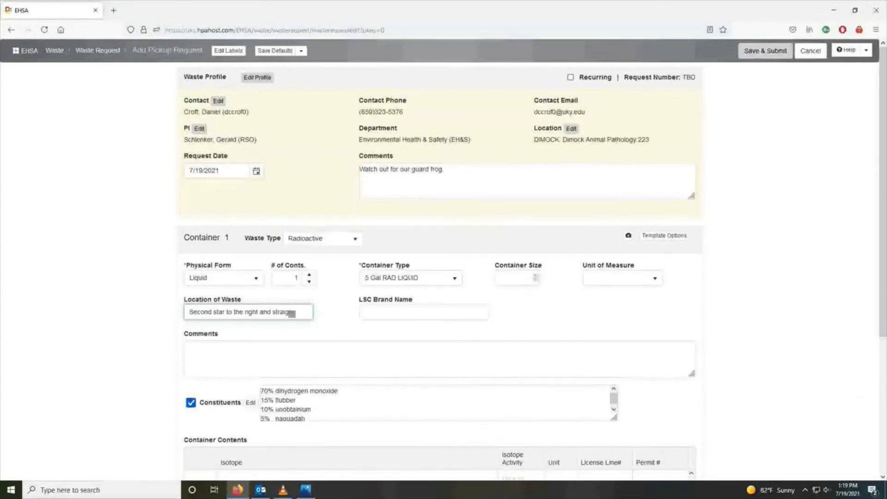
text(ht)
text( on till)
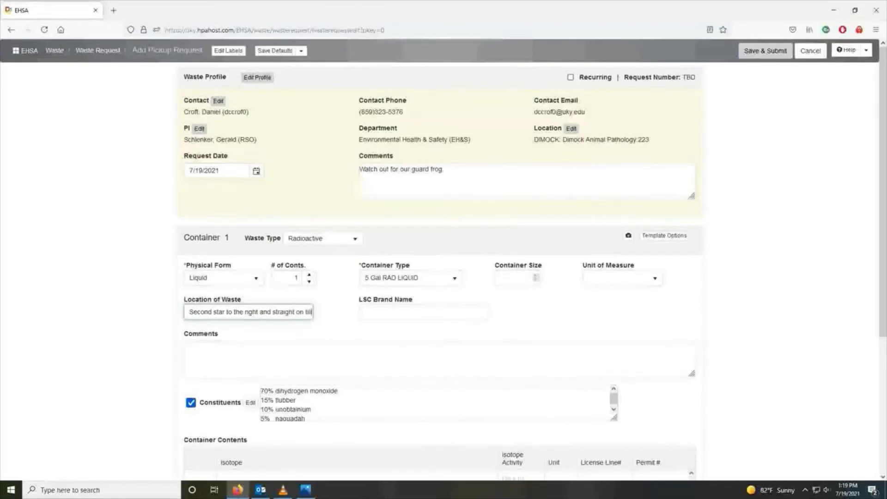
text( morning.)
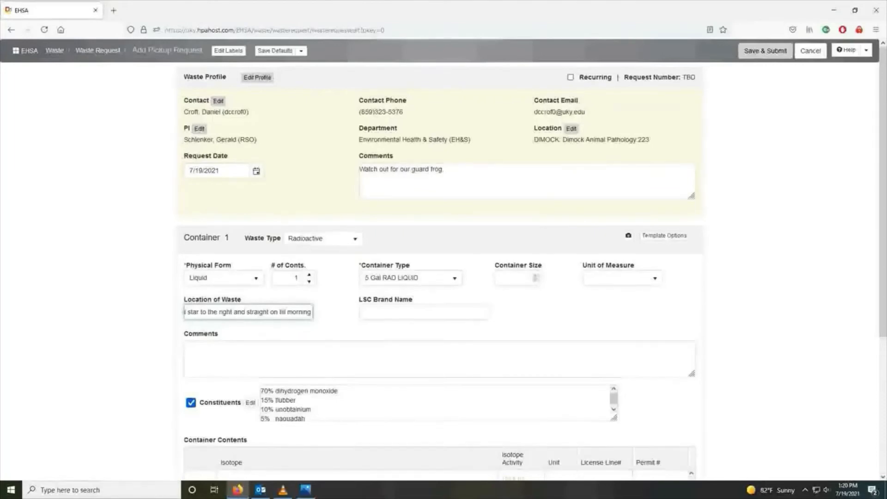
Add isotope C-14 with 0.001 mCi activity to Container 1's contents
scroll(444, 277, down, 1)
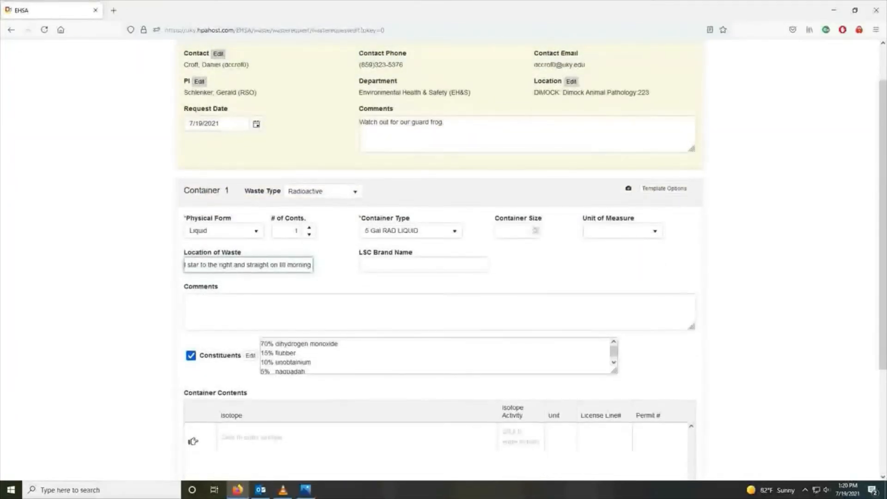
scroll(436, 355, down, 1)
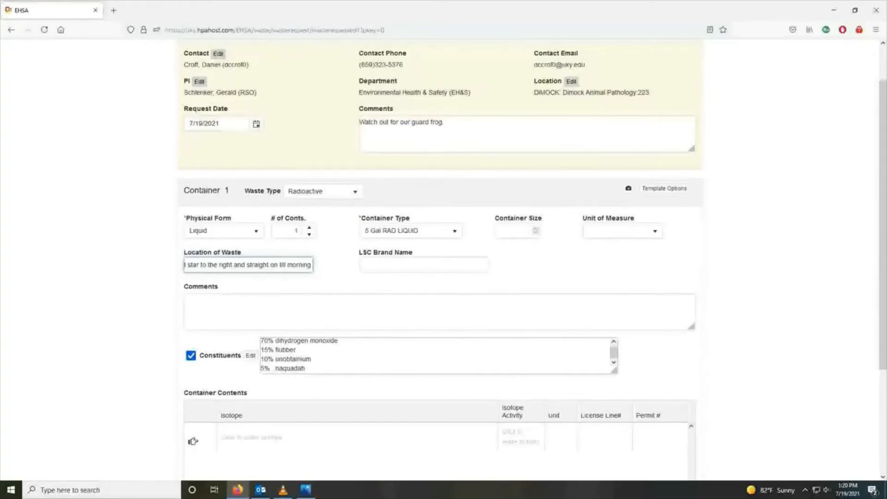
scroll(436, 355, down, 3)
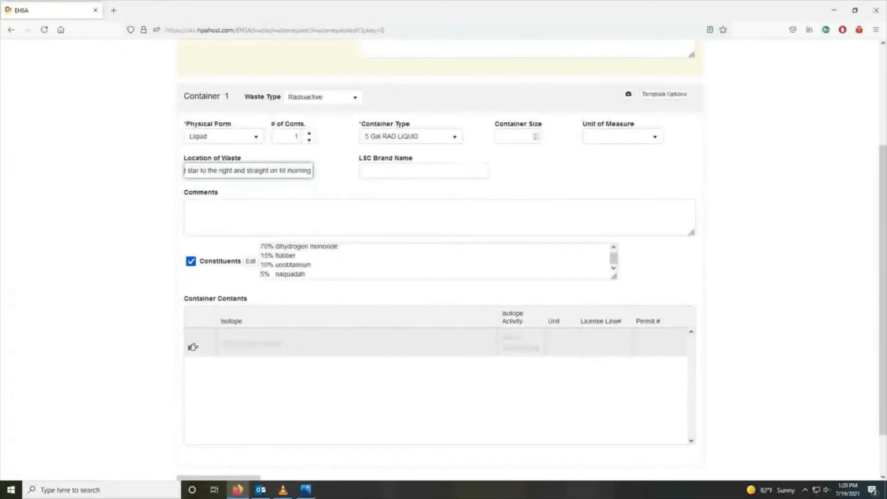
click(357, 343)
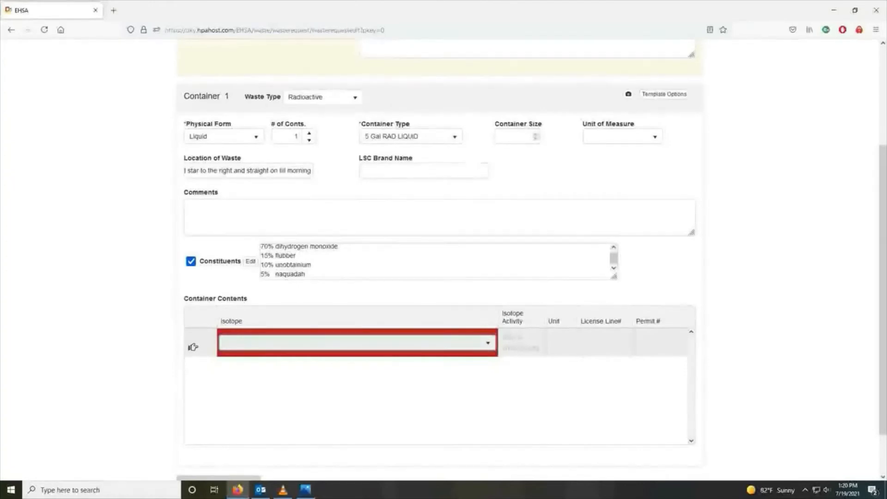
click(488, 343)
scroll(355, 413, down, 1)
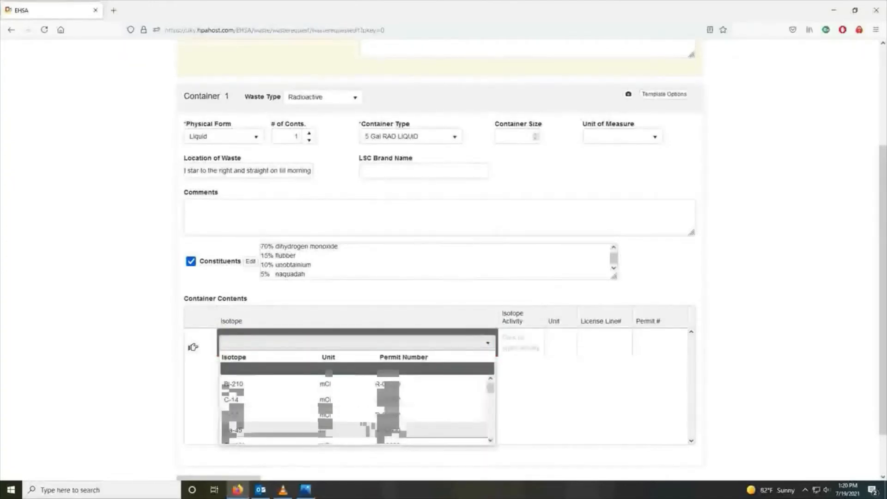
click(355, 399)
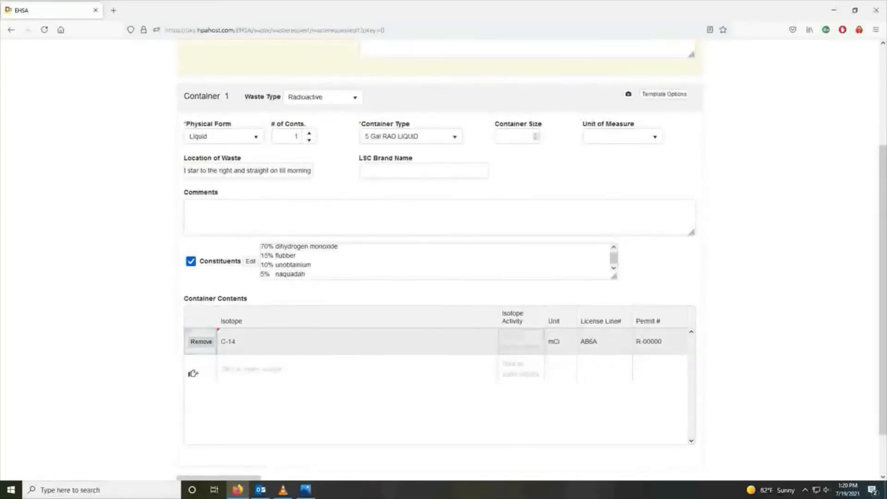
click(521, 341)
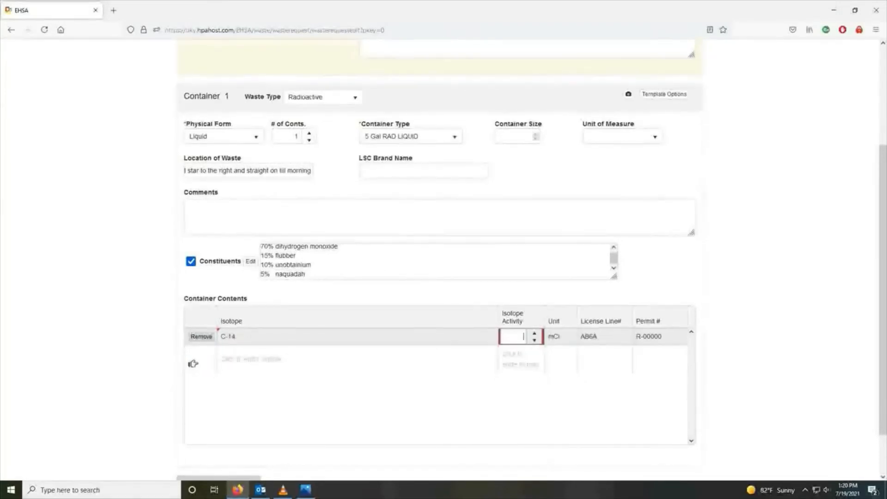
text(001)
key(Up)
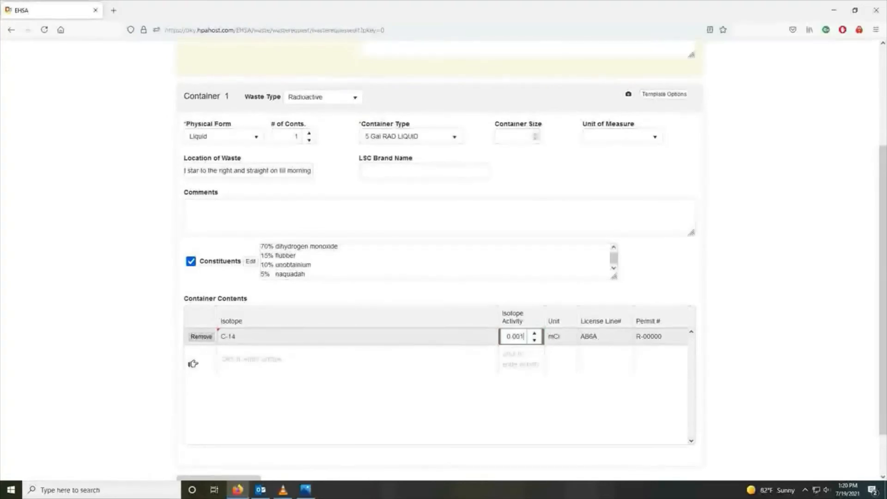
scroll(217, 428, down, 2)
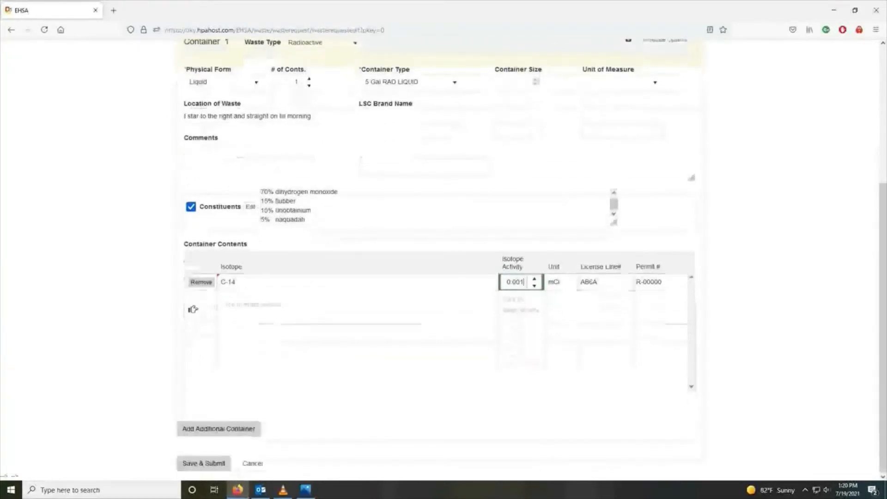
click(217, 429)
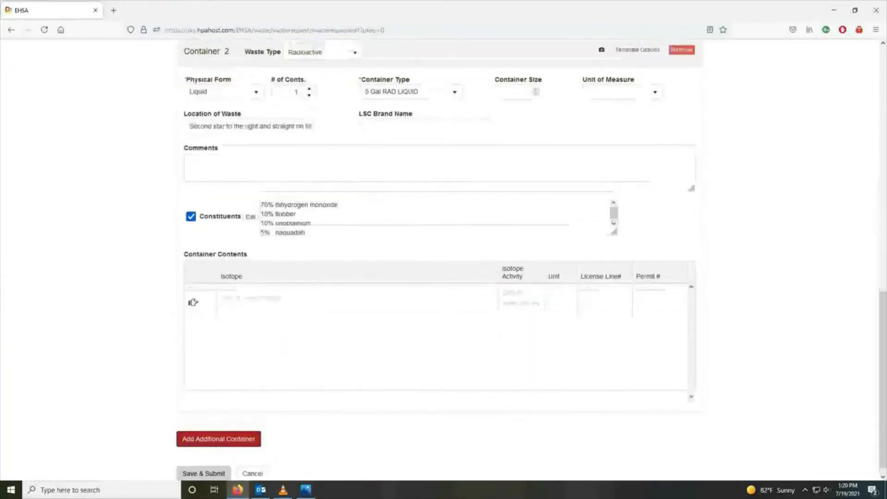
scroll(439, 260, up, 6)
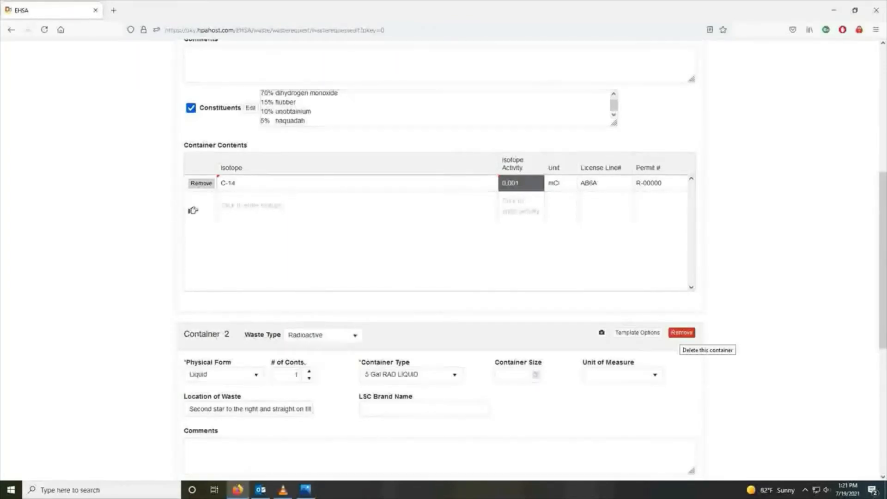
click(681, 333)
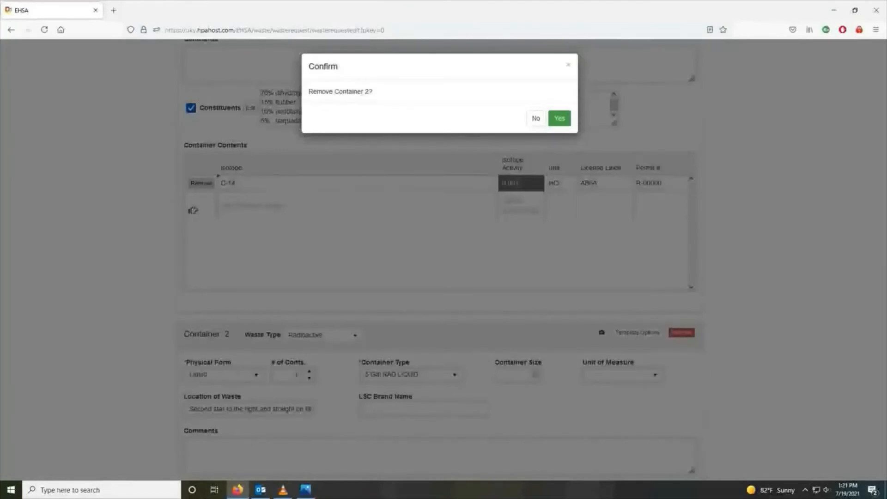
click(559, 118)
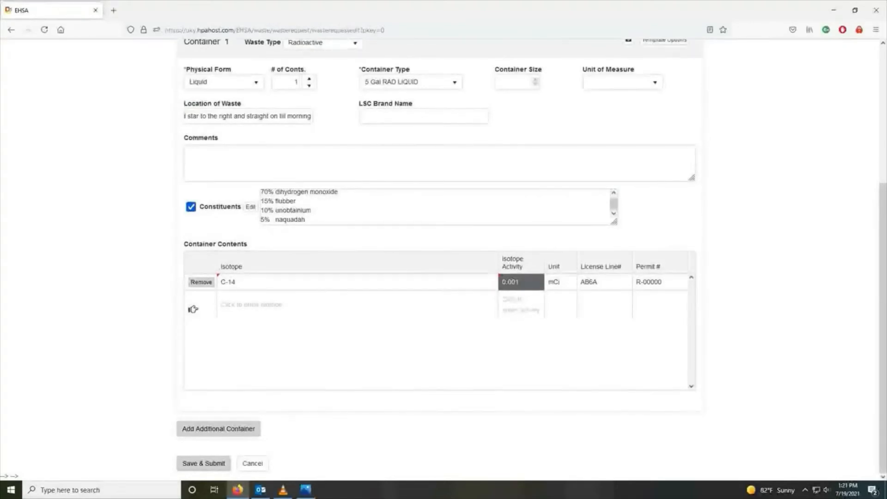
scroll(443, 259, up, 5)
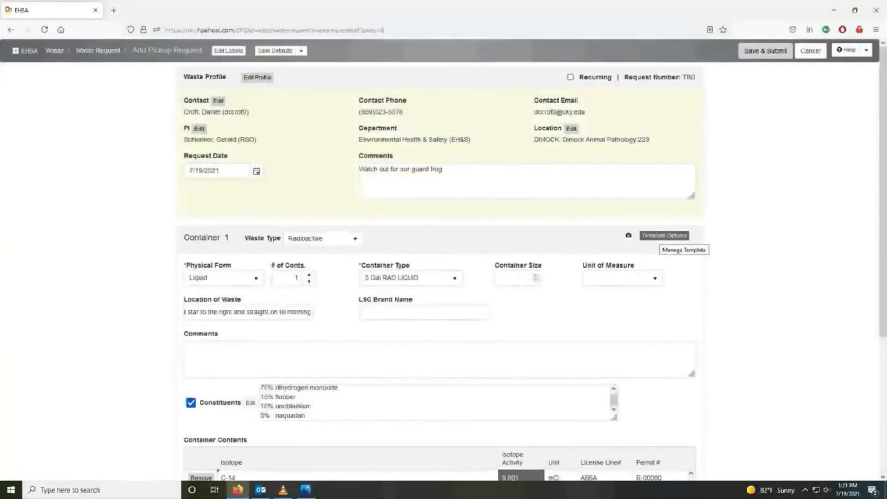
Apply saved template #2 to fill Container 1 with Liquid, 5 Gal RAD LIQUID and C-14
click(664, 235)
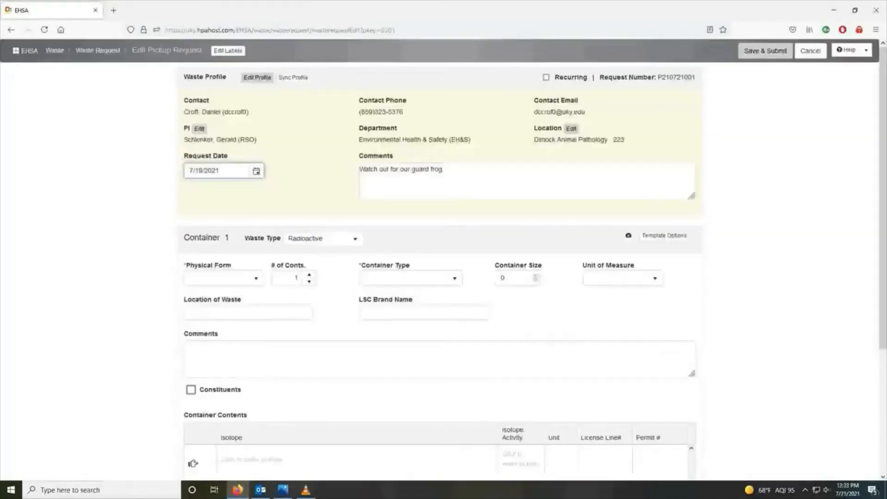
click(664, 236)
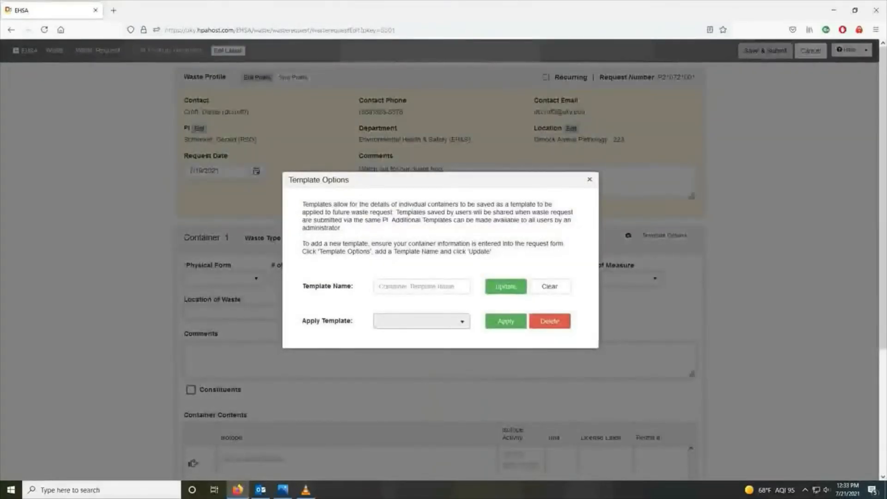
click(461, 321)
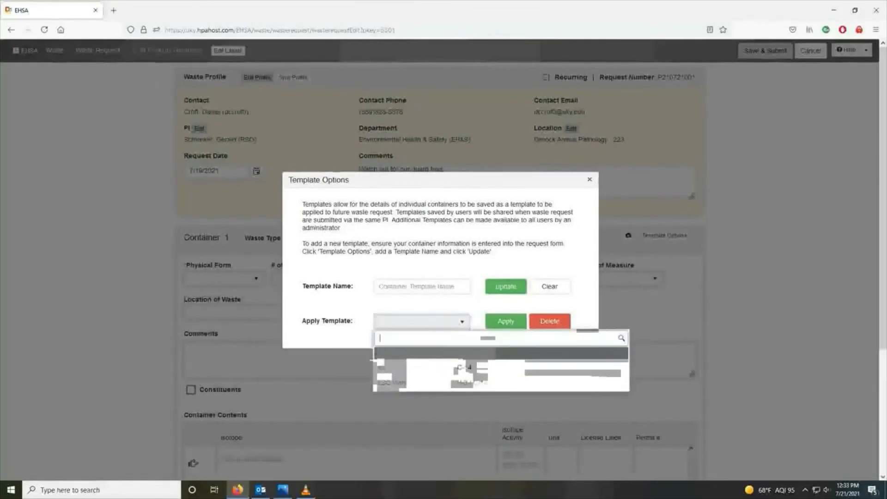
click(451, 366)
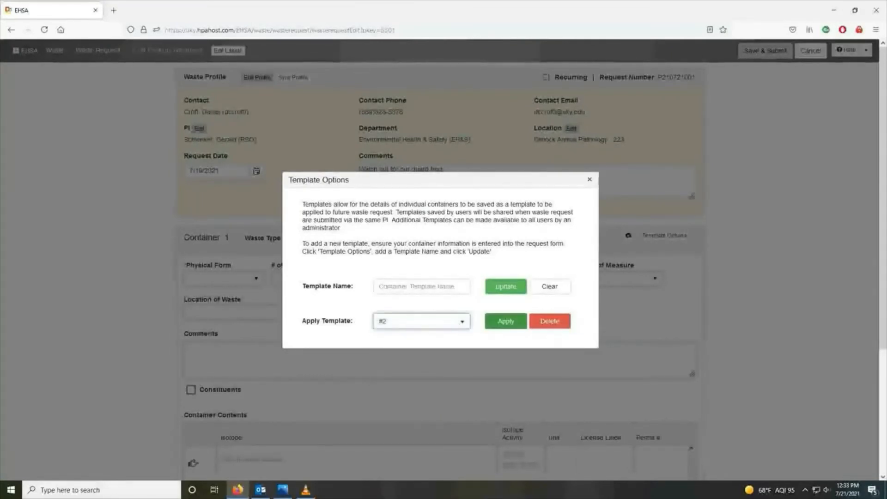
click(506, 321)
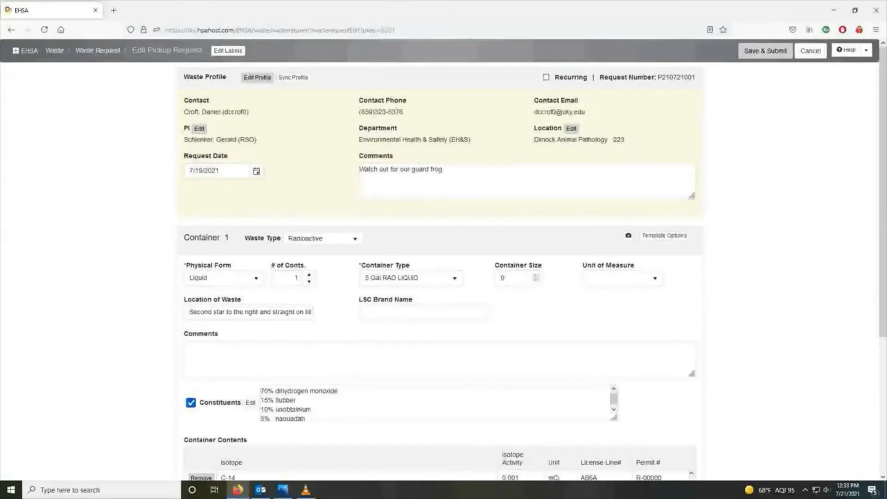
Save and submit the radioactive waste pickup request, then acknowledge the Save Successful message
scroll(217, 471, down, 4)
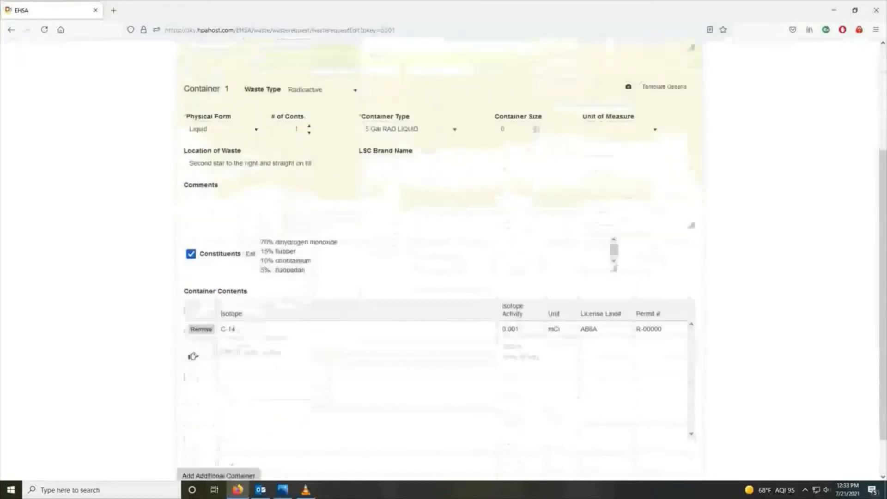
scroll(438, 259, down, 1)
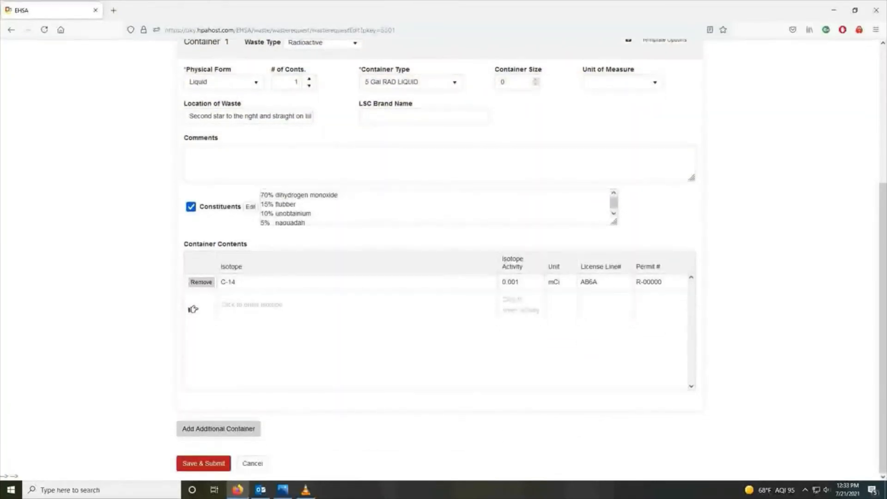
click(203, 463)
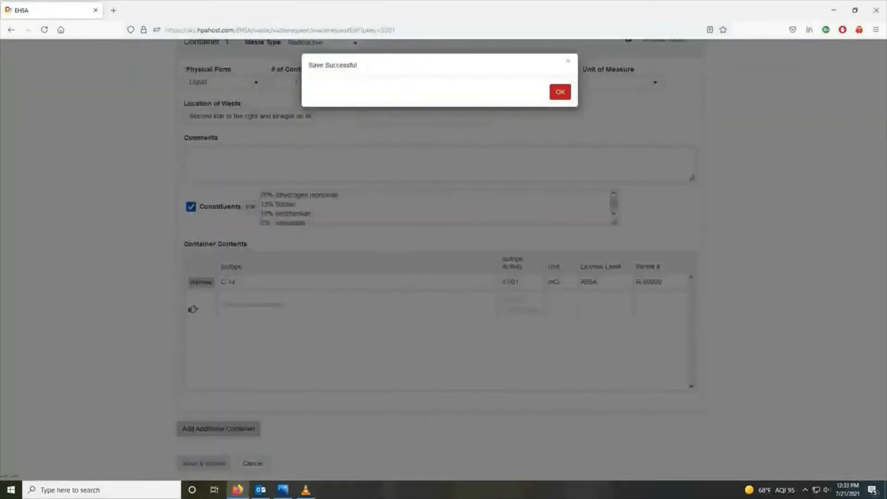
click(559, 92)
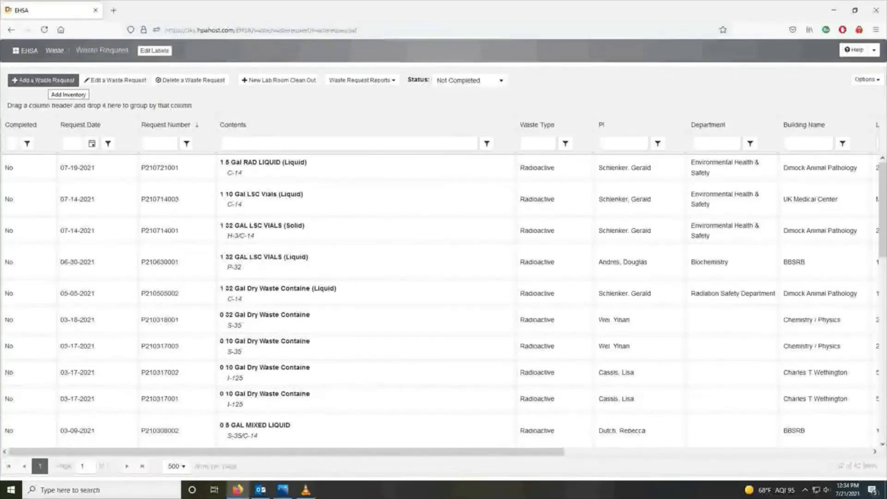
Select the new 07-19-2021 request and open one of its Waste Request Reports
click(323, 168)
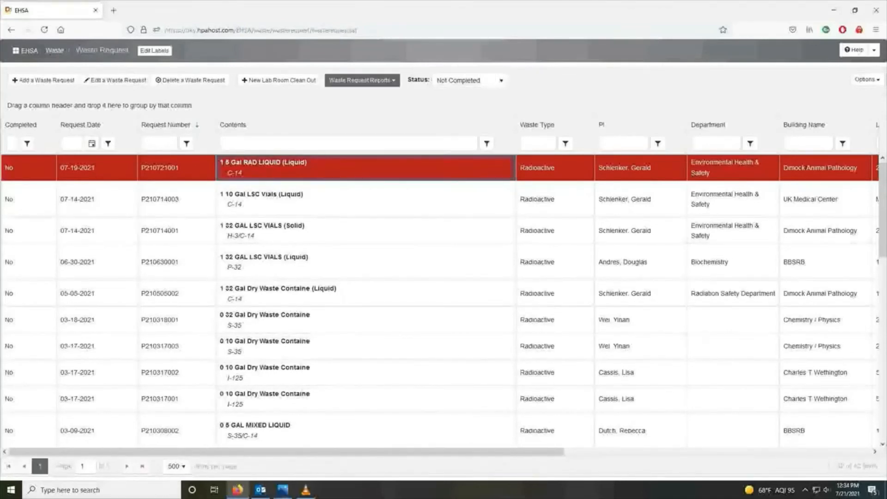
click(362, 79)
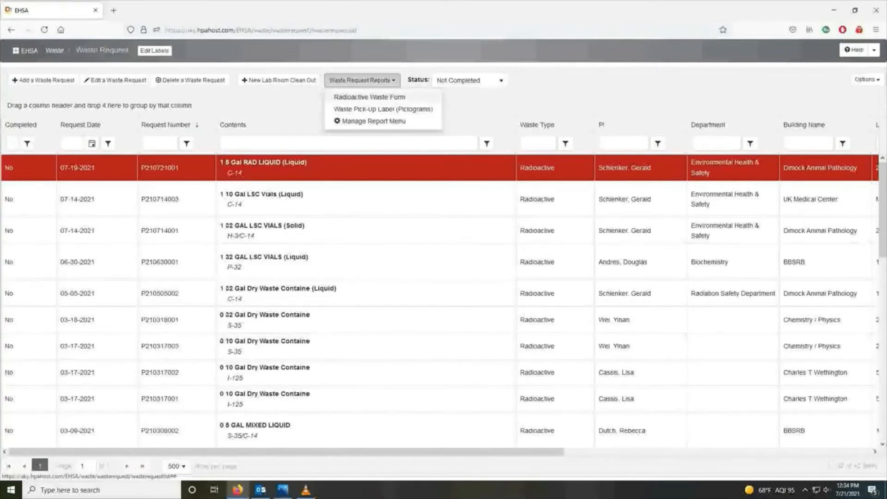
click(369, 97)
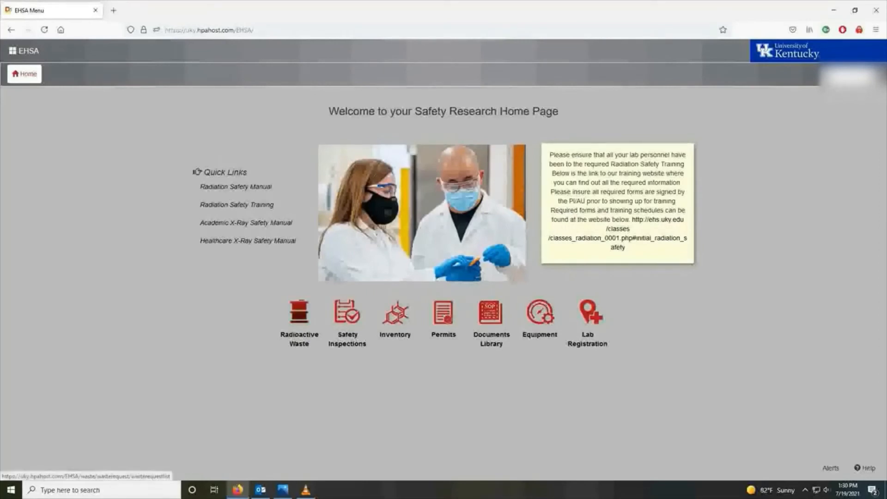
From Radioactive Waste, agree to create a waste request profile and open it in Edit Profile
click(299, 314)
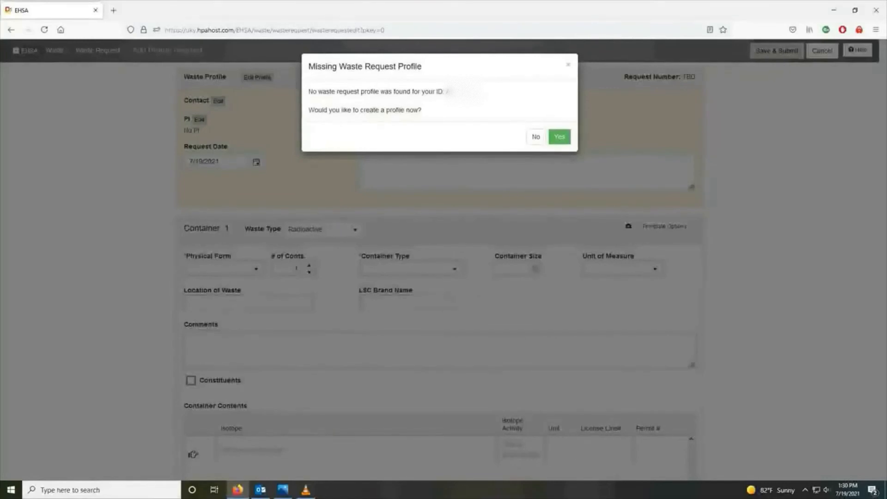
click(559, 136)
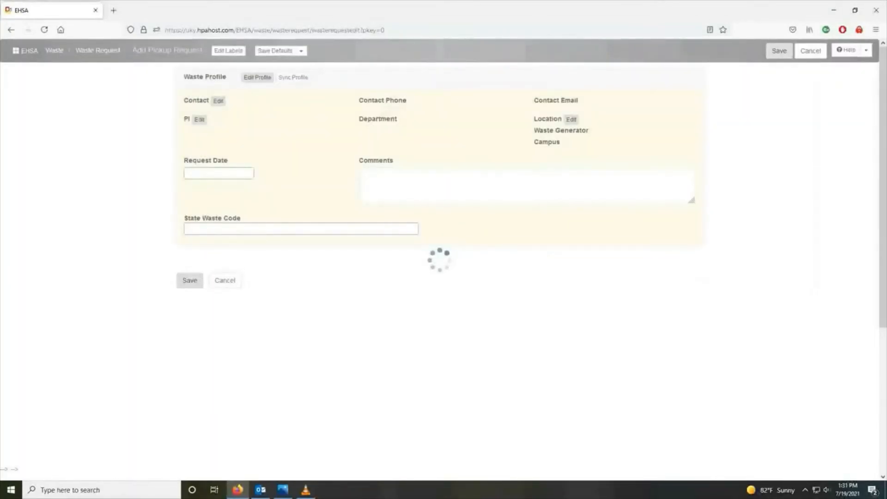
click(258, 77)
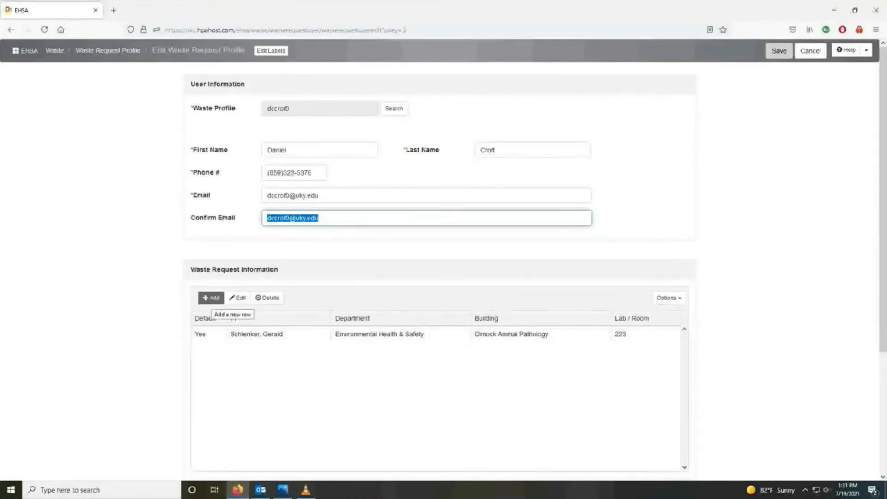
Re-attach the default PI row with building DIMOCK and room 223, then begin adding another row
click(263, 334)
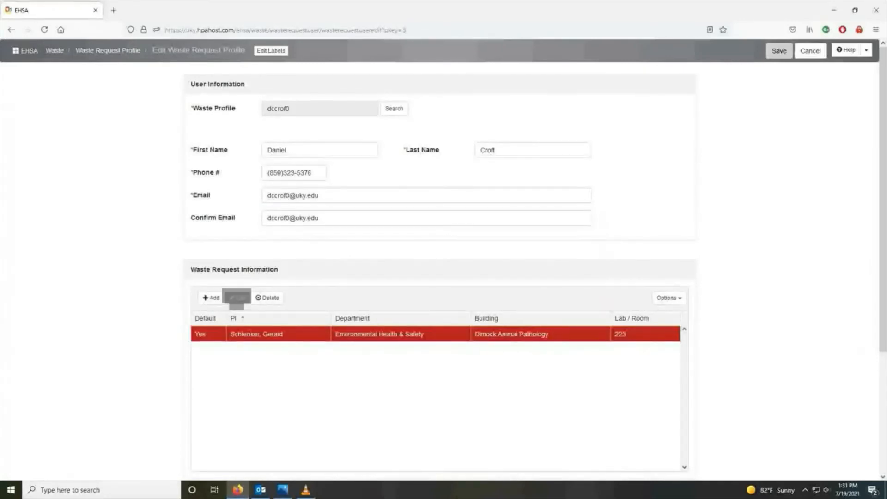
click(237, 297)
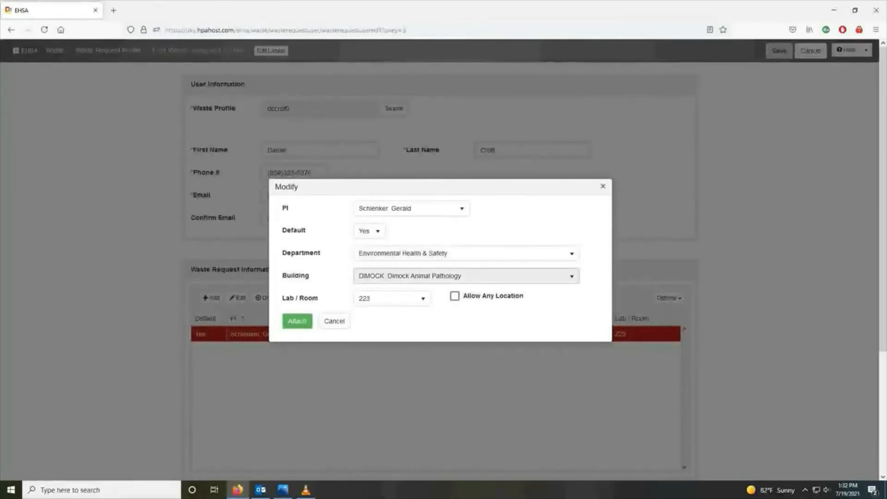
click(466, 276)
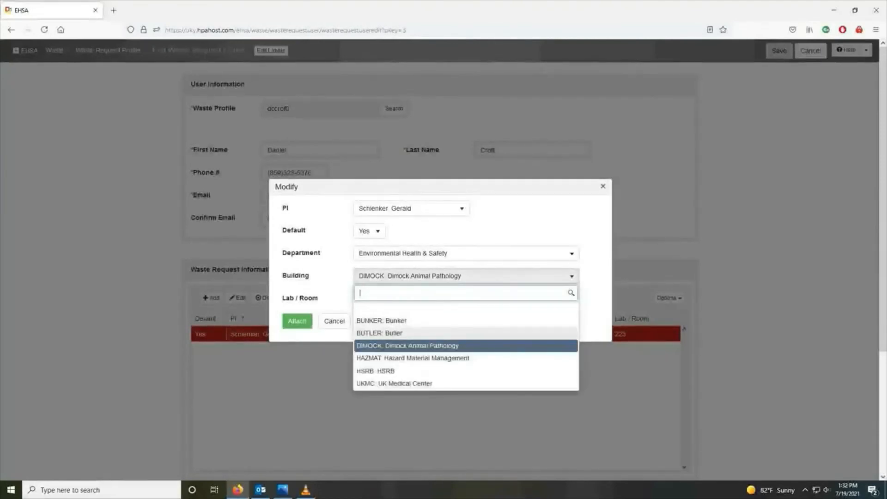
click(407, 346)
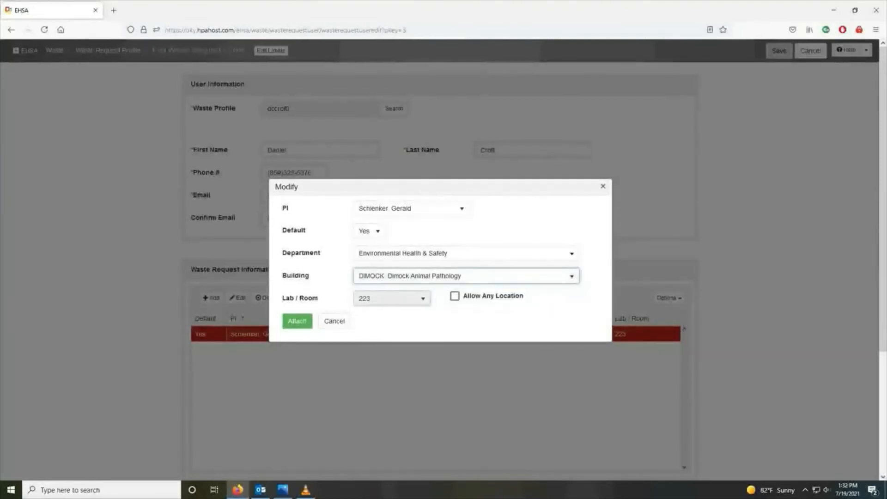
click(391, 298)
click(388, 380)
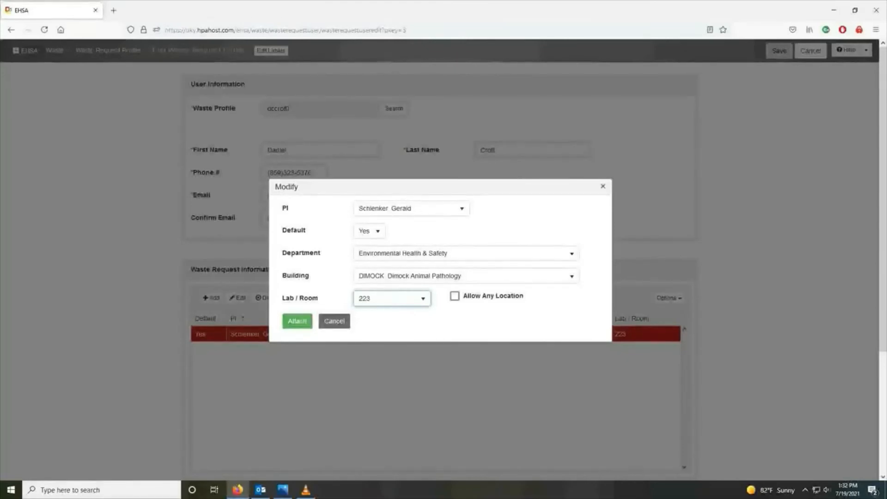
click(297, 320)
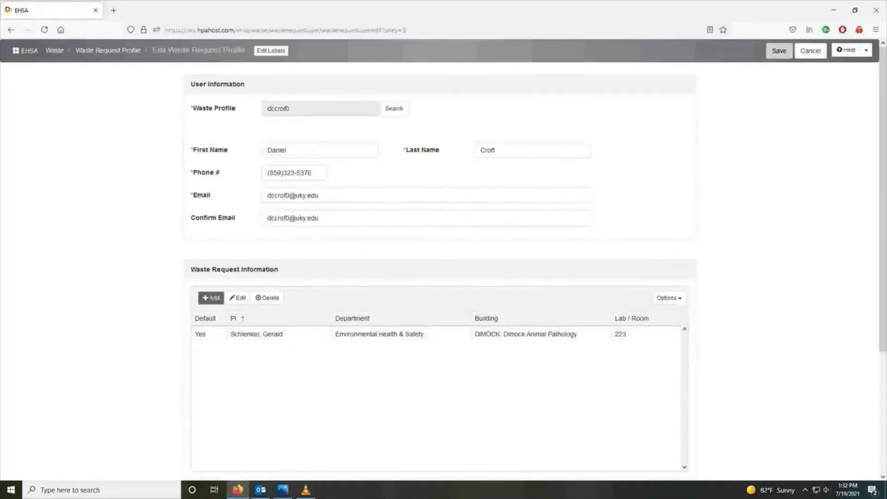
click(211, 297)
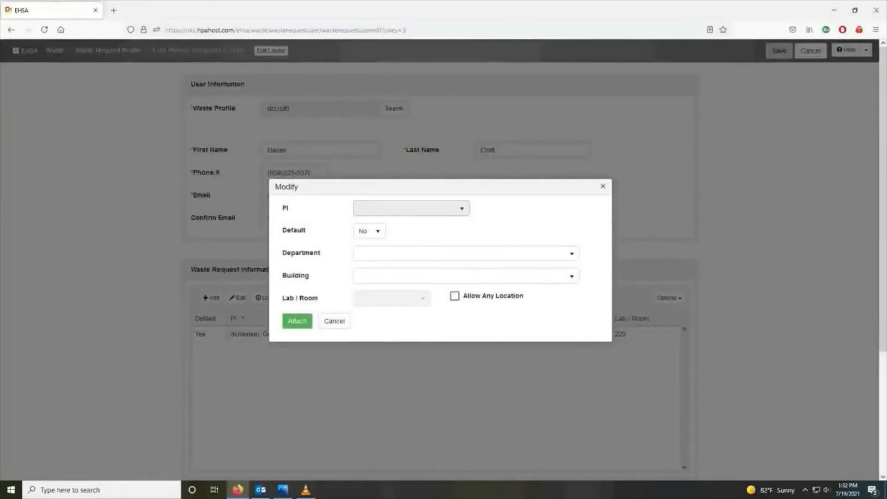
Choose PI ARSO with building Dimock Animal Pathology and lab room 223
click(411, 208)
click(397, 265)
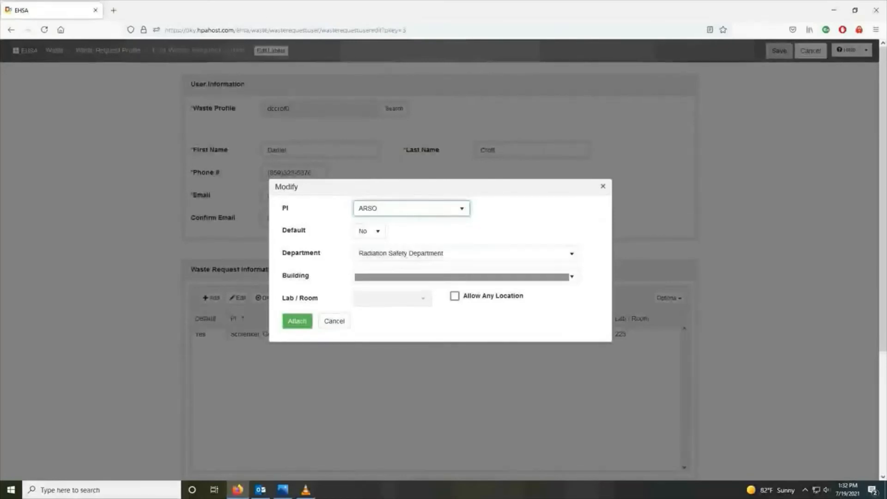
click(572, 277)
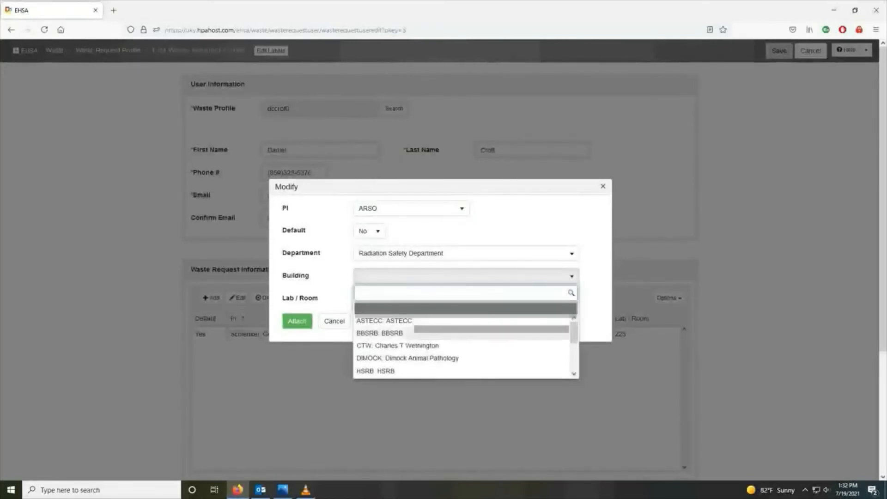
click(407, 358)
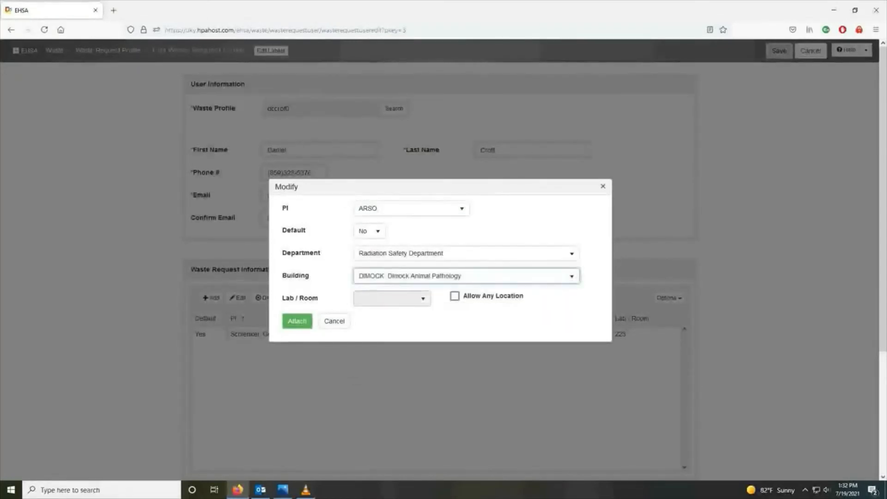
click(422, 299)
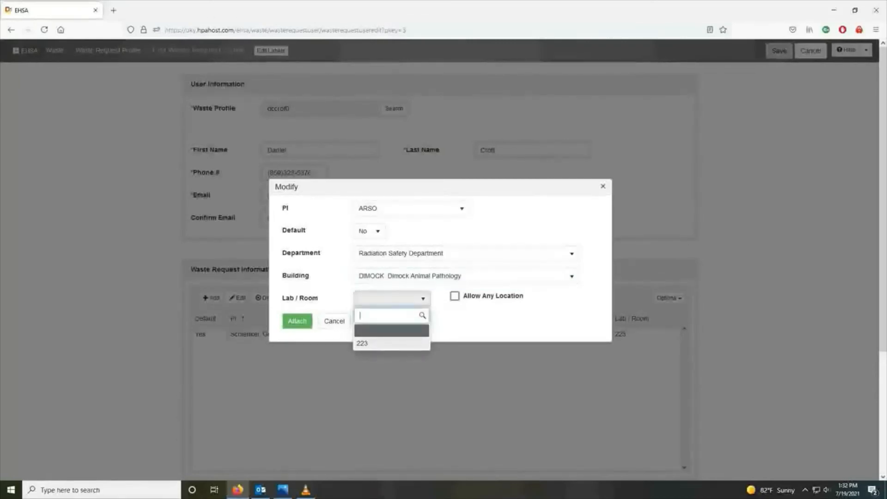
click(391, 343)
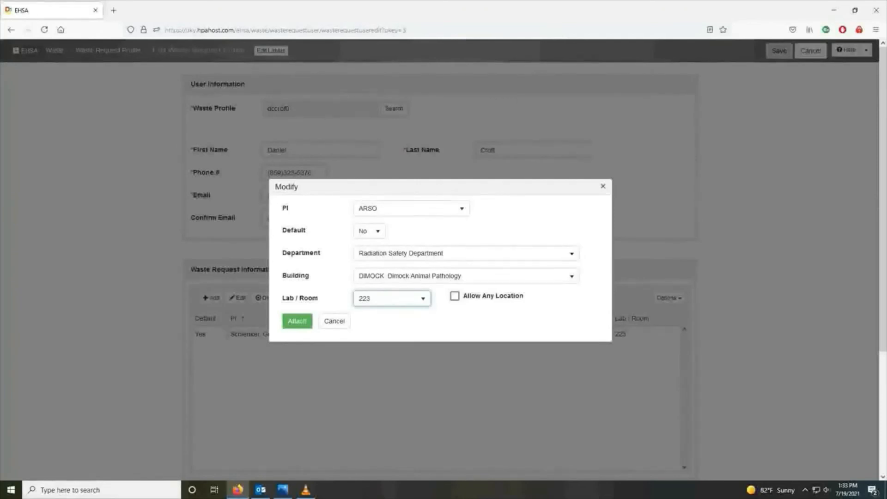
Try Allow Any Location, browsing buildings and selecting Ag Science North to view its rooms
click(454, 296)
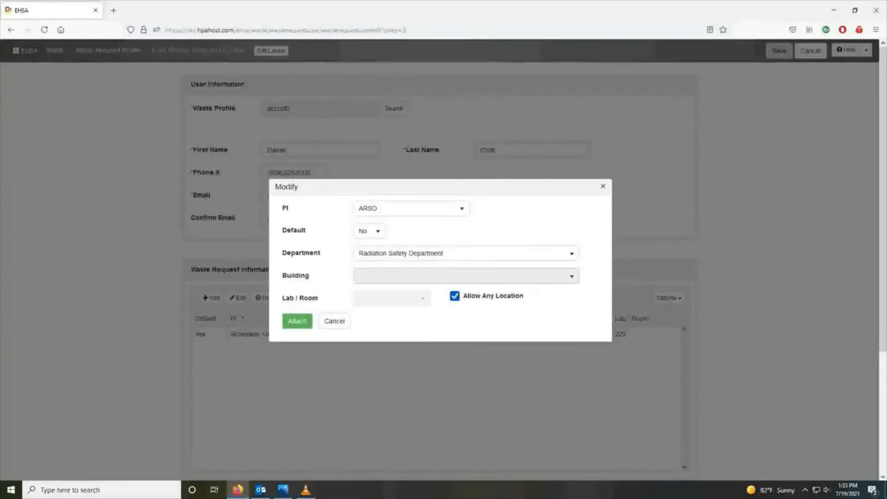
click(462, 276)
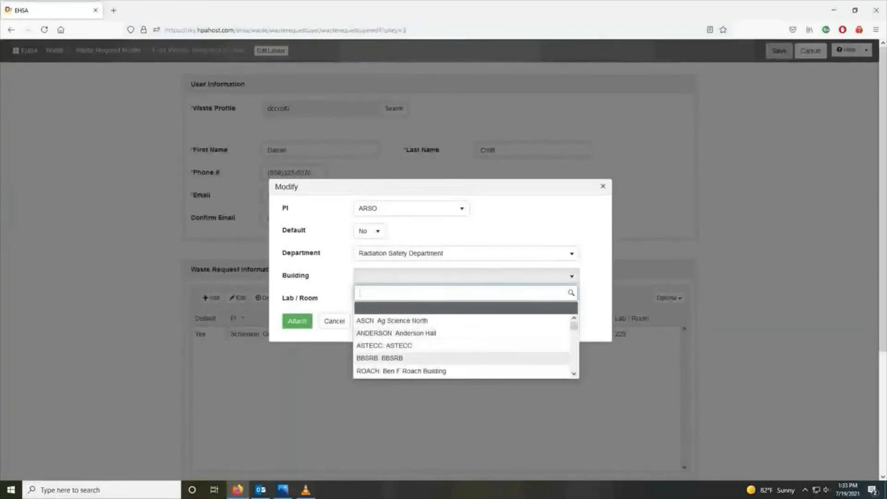
click(594, 301)
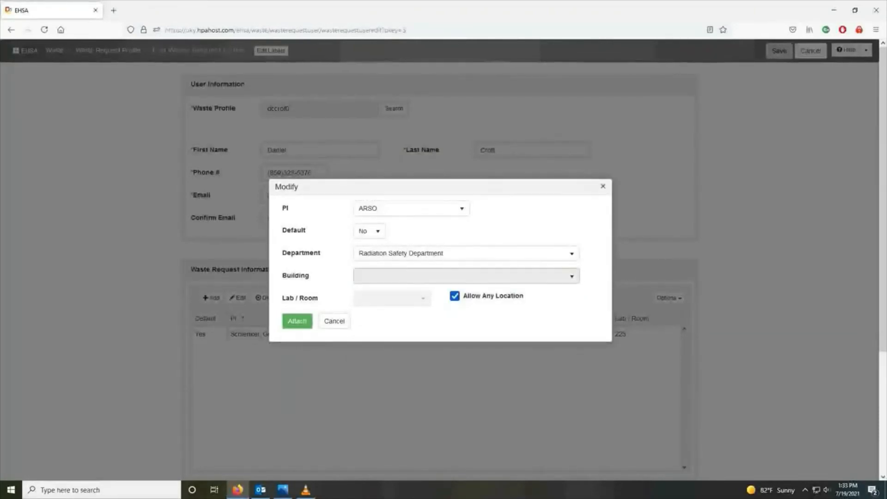
click(543, 276)
click(393, 321)
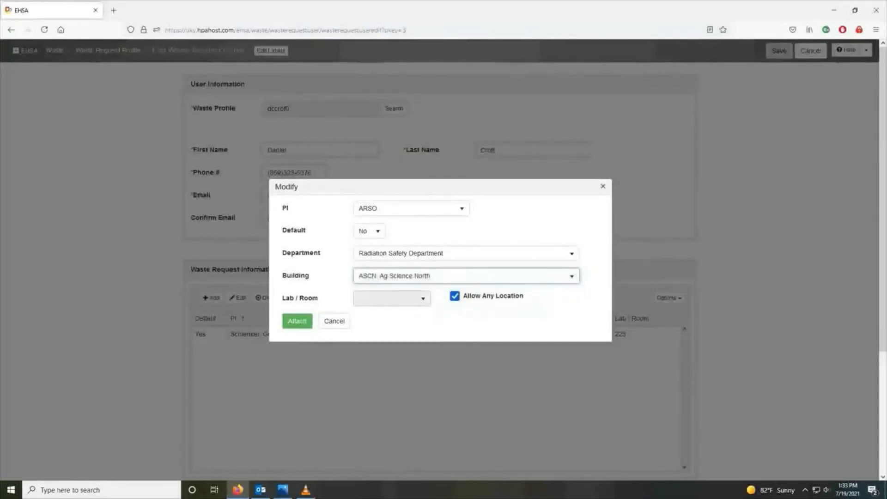
click(392, 298)
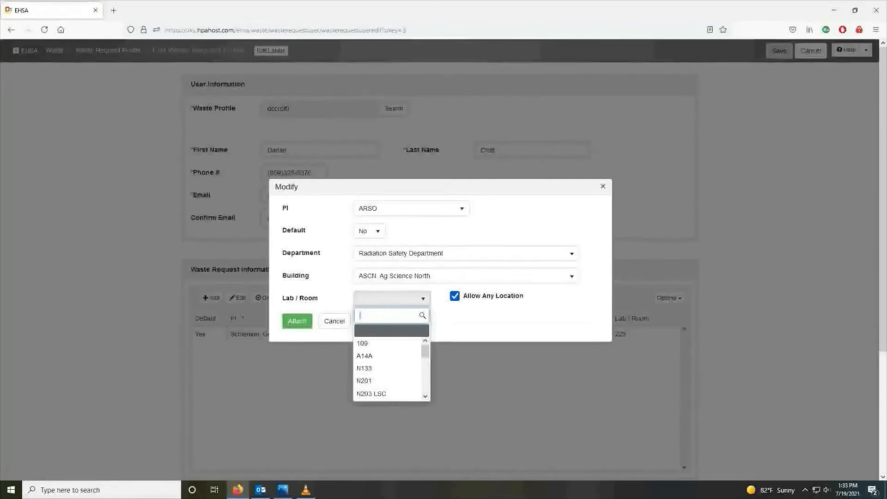
Uncheck Allow Any Location, restore Dimock Animal Pathology room 223, and attach the ARSO row
click(454, 295)
click(455, 277)
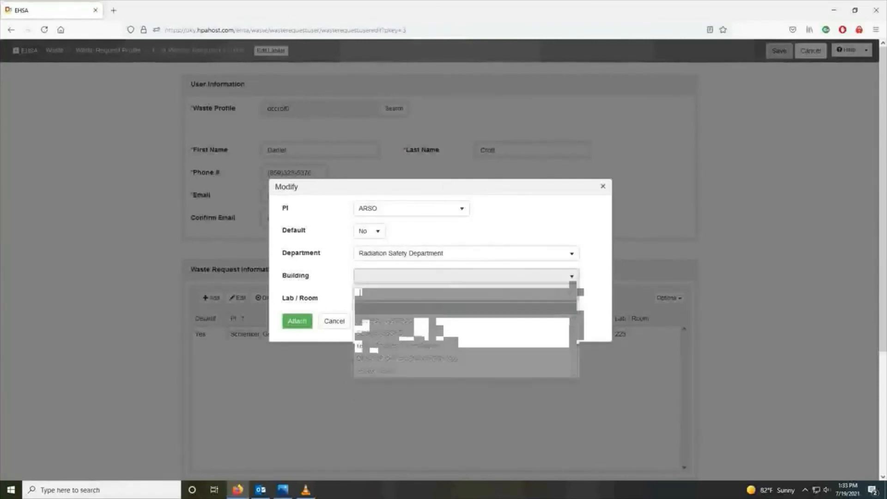
click(406, 358)
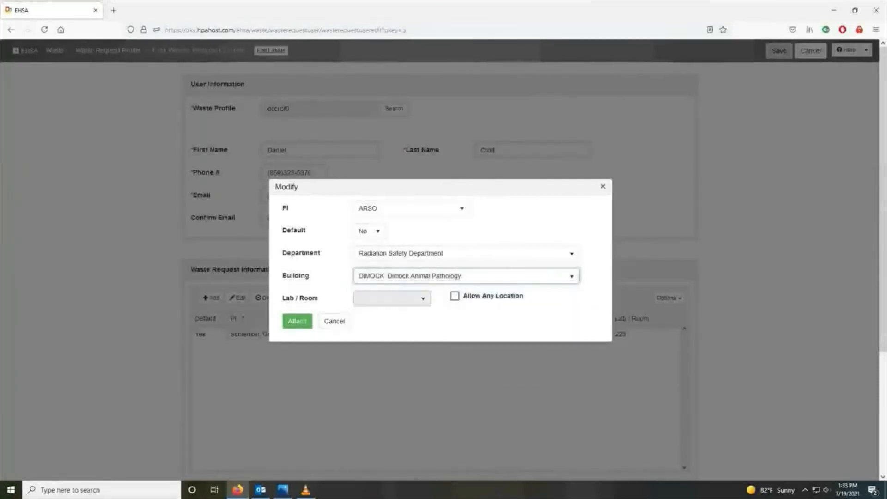
click(391, 298)
click(362, 343)
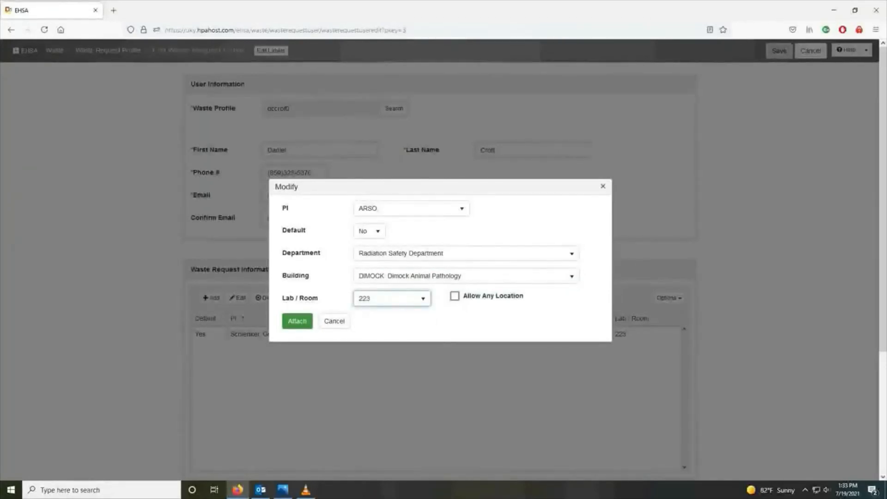
click(297, 321)
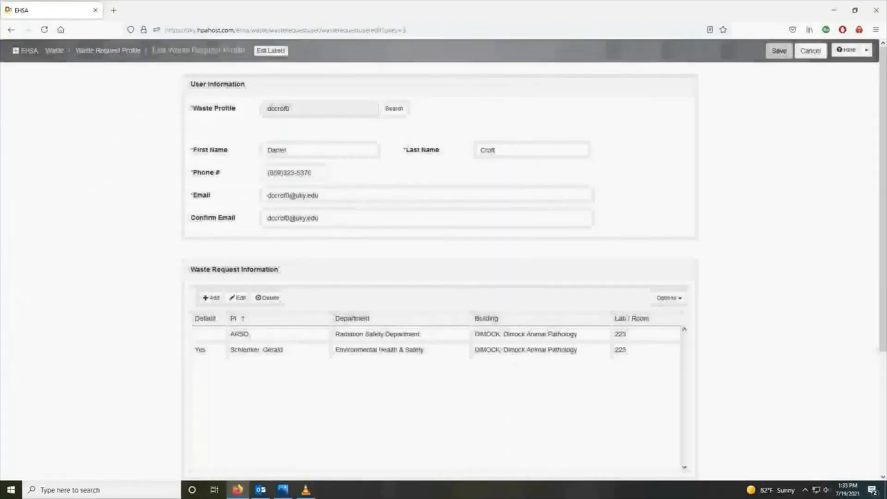